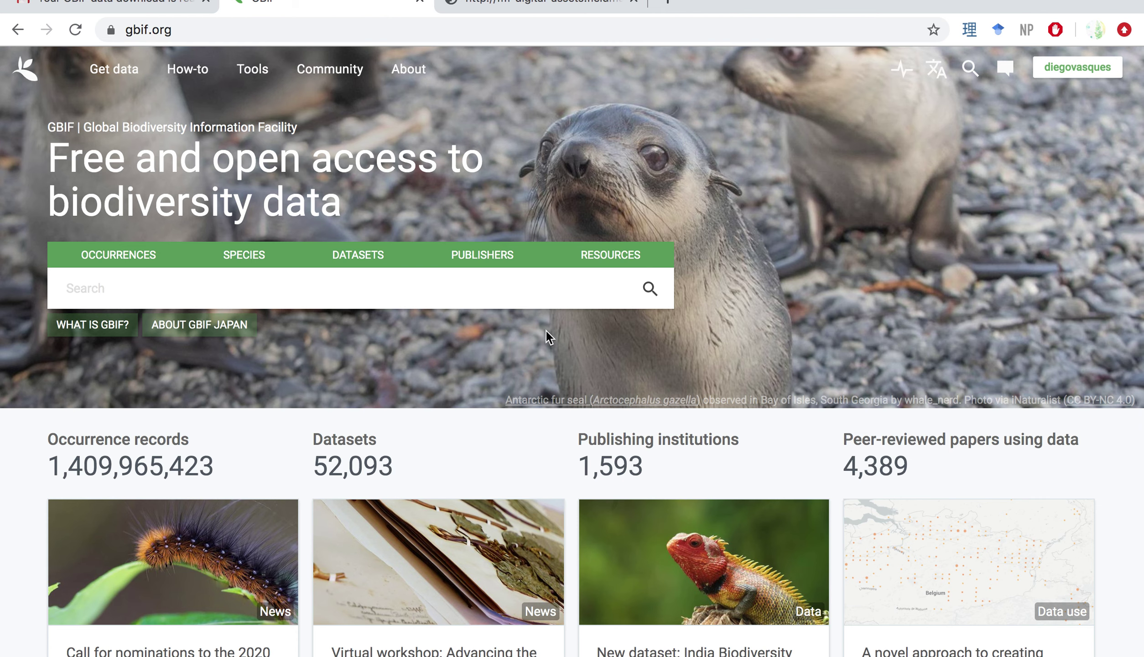
# - Open GBIF's occurrence search and scroll across the table of 1,409,965,423 records
pyautogui.click(404, 288)
pyautogui.click(148, 259)
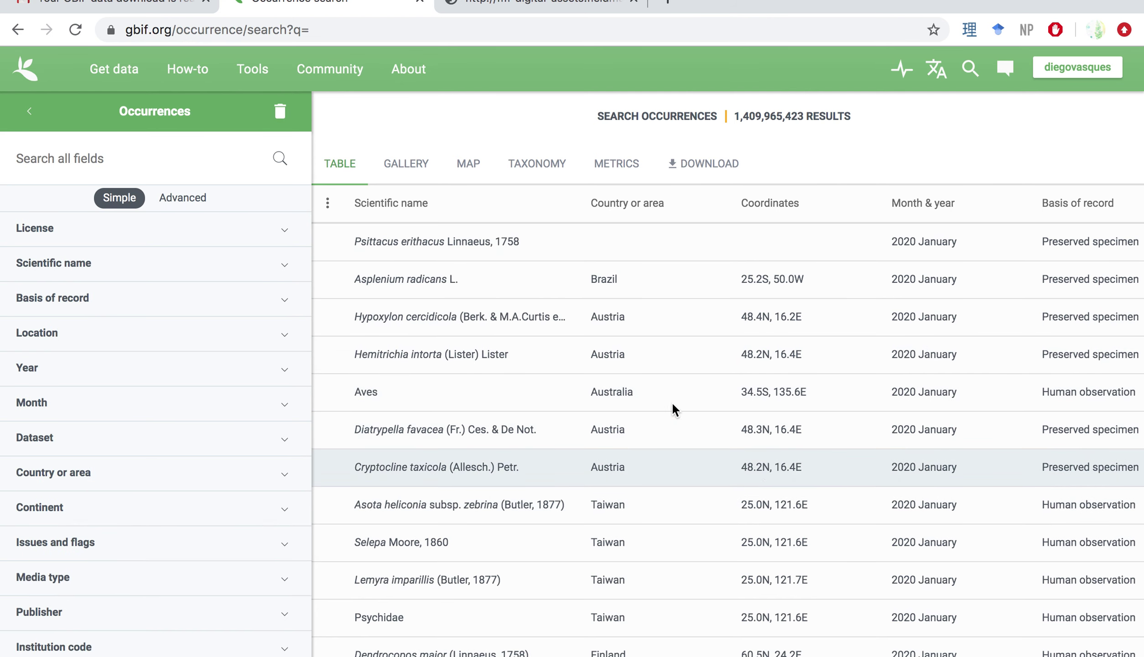
pyautogui.hscroll(1, 566, 264)
pyautogui.hscroll(10, 564, 259)
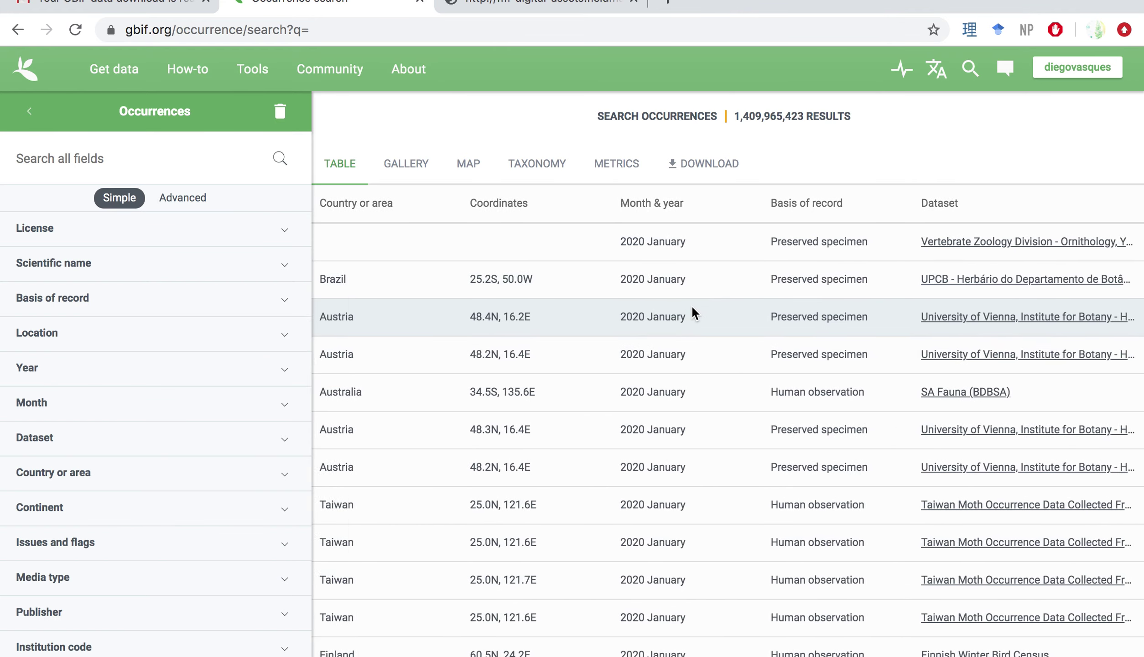
pyautogui.scroll(-2, 691, 304)
pyautogui.scroll(-5, 691, 304)
pyautogui.scroll(10, 691, 304)
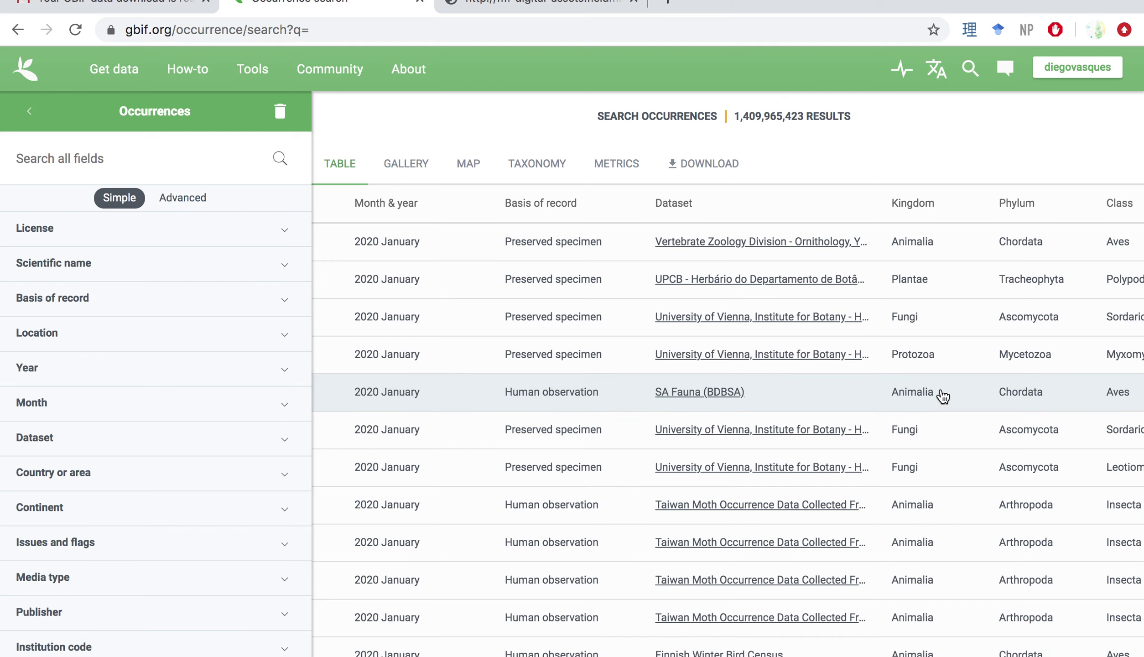
pyautogui.hscroll(-2, 986, 343)
pyautogui.hscroll(-10, 987, 340)
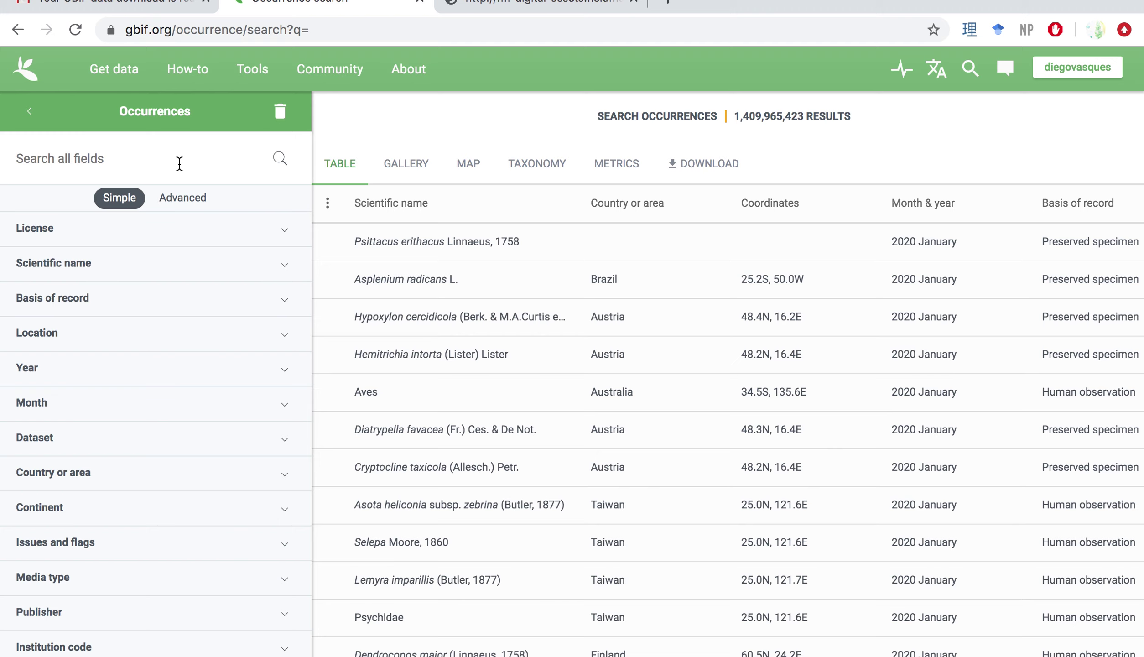
pyautogui.scroll(-3, 176, 289)
pyautogui.scroll(3, 176, 289)
# - Search all fields for 'Hymenophyllum polyanthos' and decline the genus-wide 'Did you mean' suggestion
pyautogui.write('Hymenophyllum polyanthos')
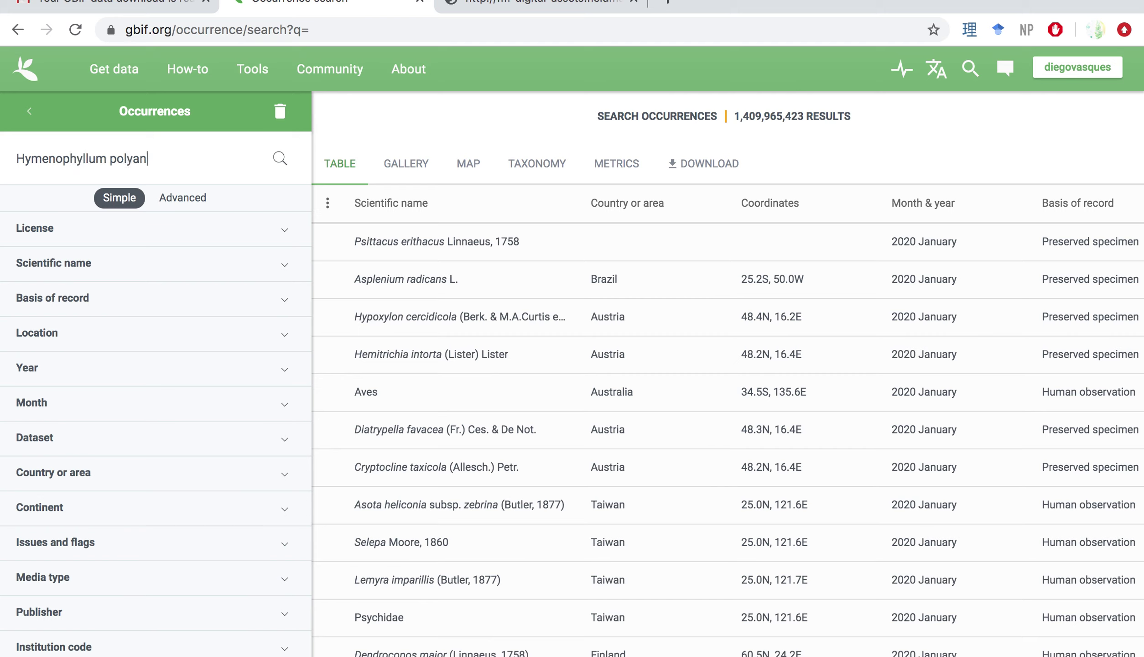
pyautogui.click(272, 164)
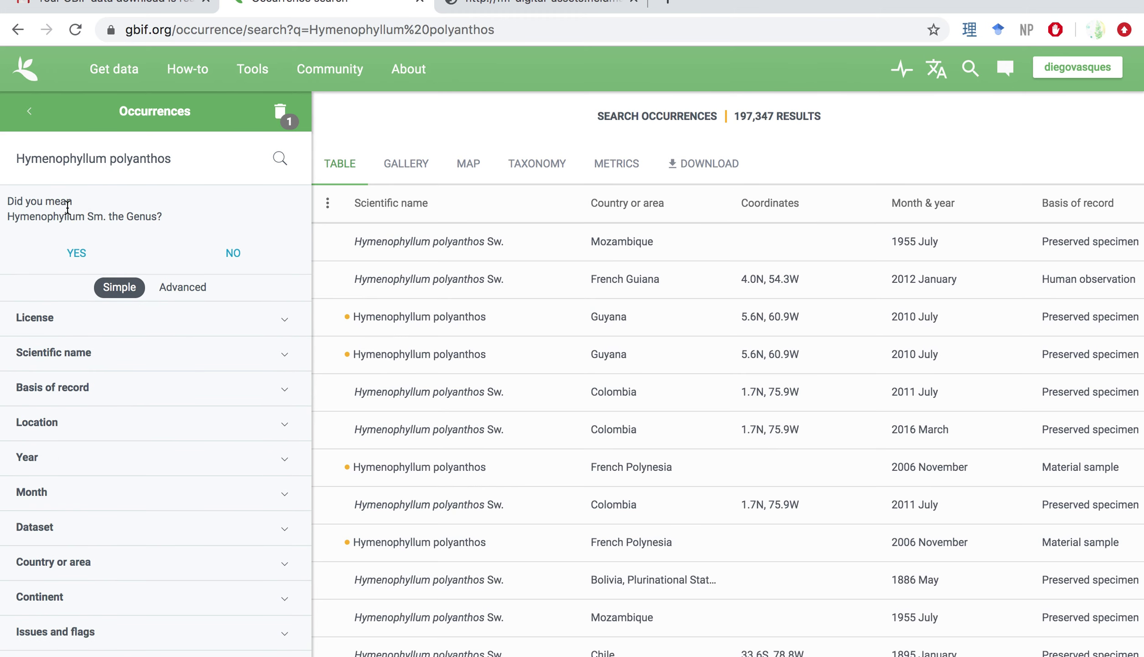
pyautogui.click(228, 252)
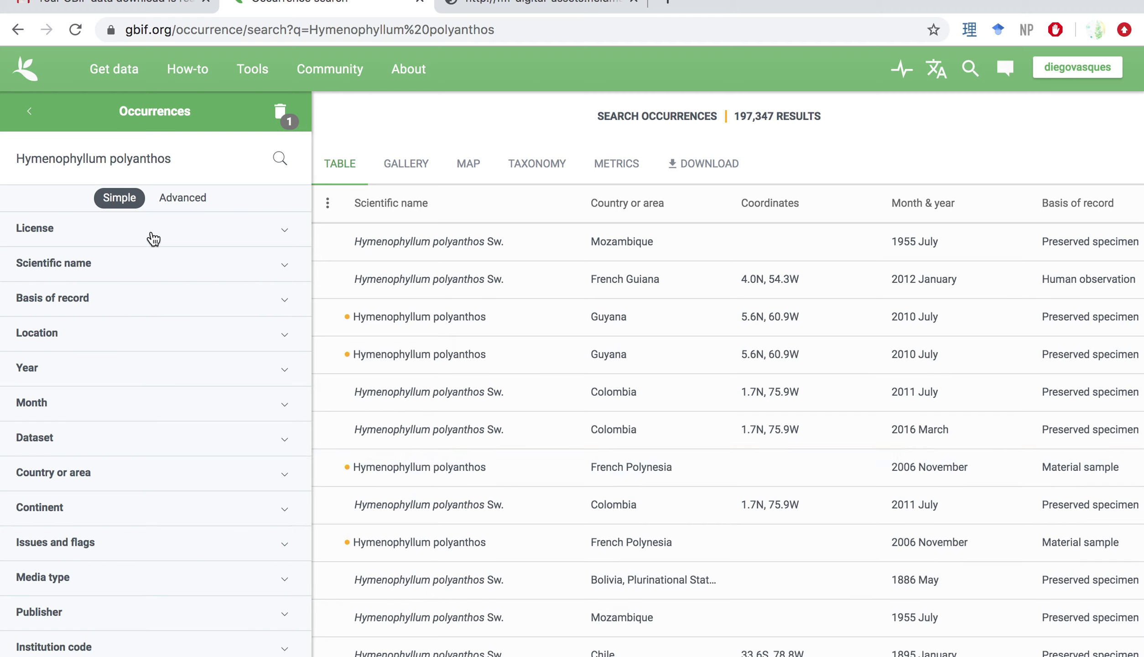
# - Limit Basis of record to Preserved specimen, leaving 94,551 records
pyautogui.click(293, 306)
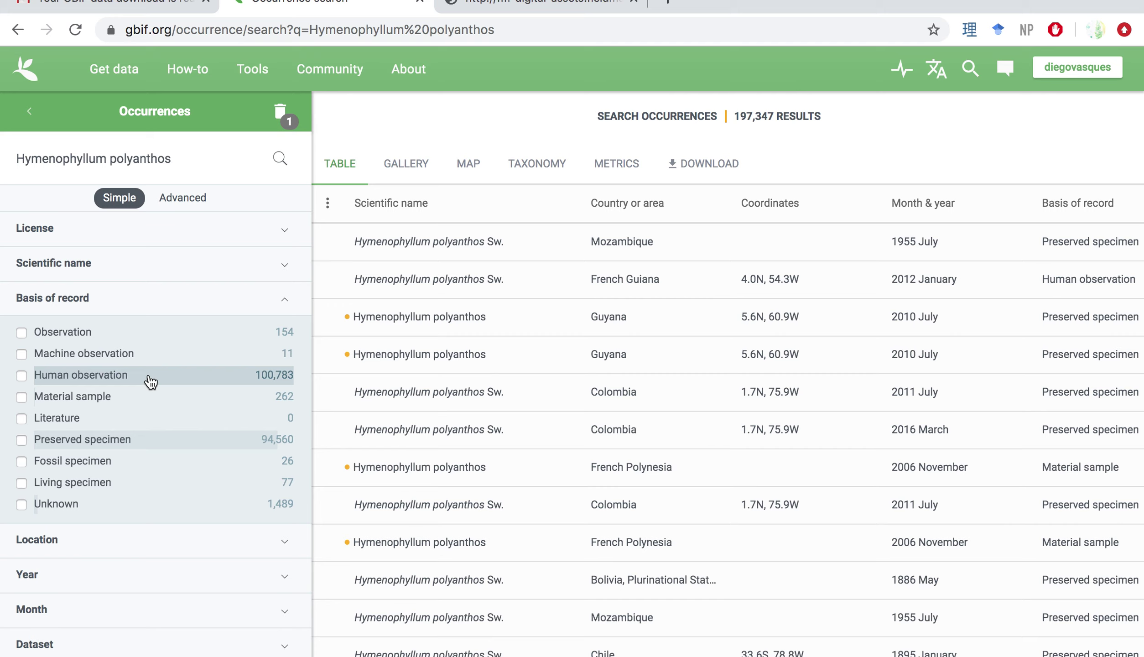
pyautogui.click(157, 442)
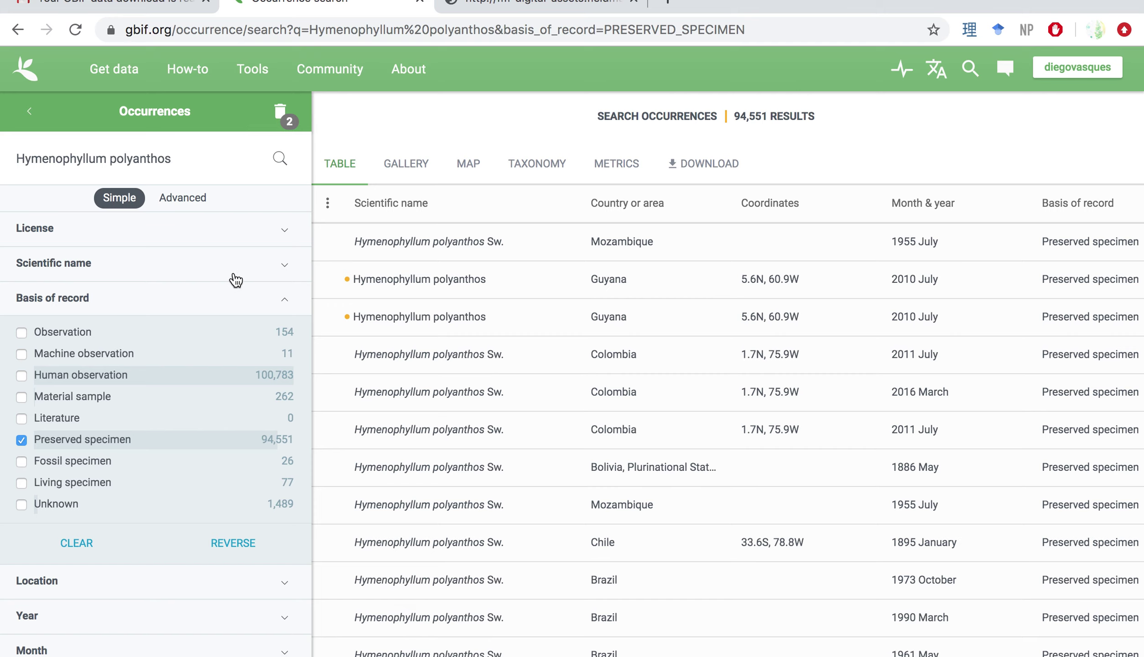
pyautogui.click(284, 300)
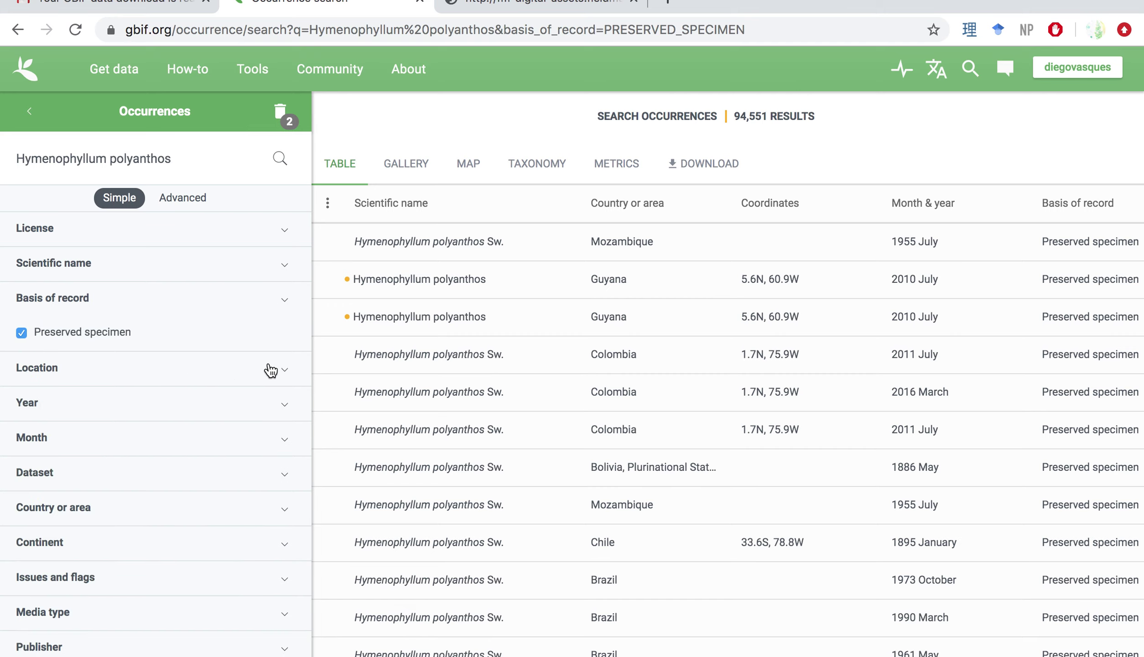
# - Under the Location filter, keep only records that include coordinates
pyautogui.click(286, 370)
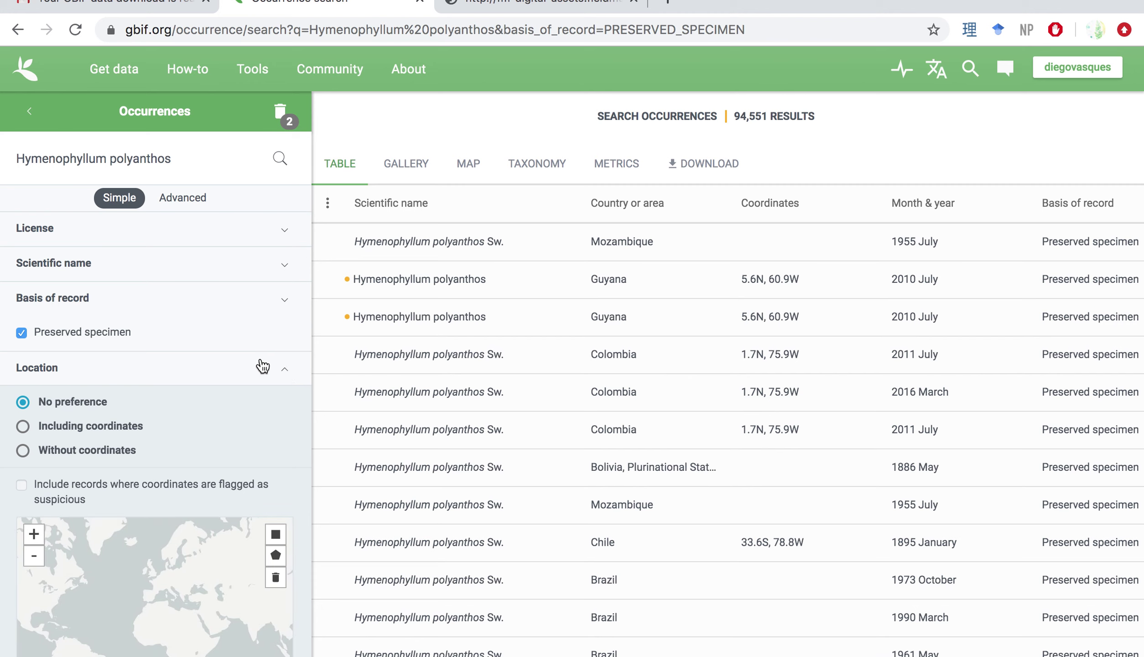
pyautogui.scroll(-3, 213, 323)
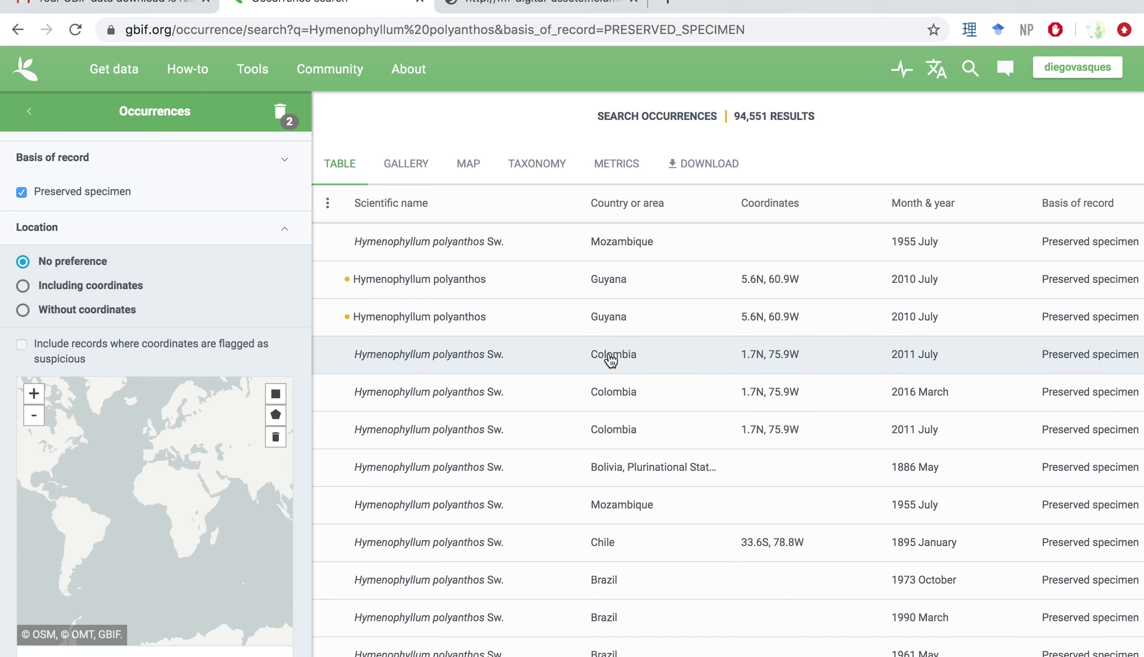
pyautogui.hscroll(5, 611, 361)
pyautogui.hscroll(-5, 611, 361)
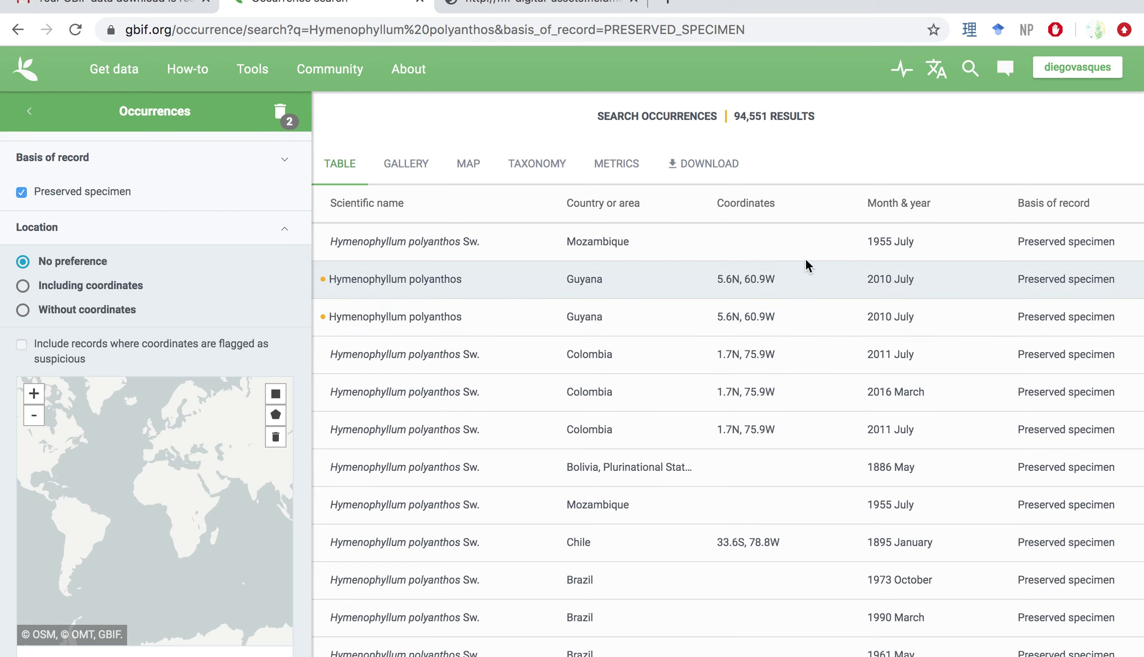
pyautogui.click(24, 289)
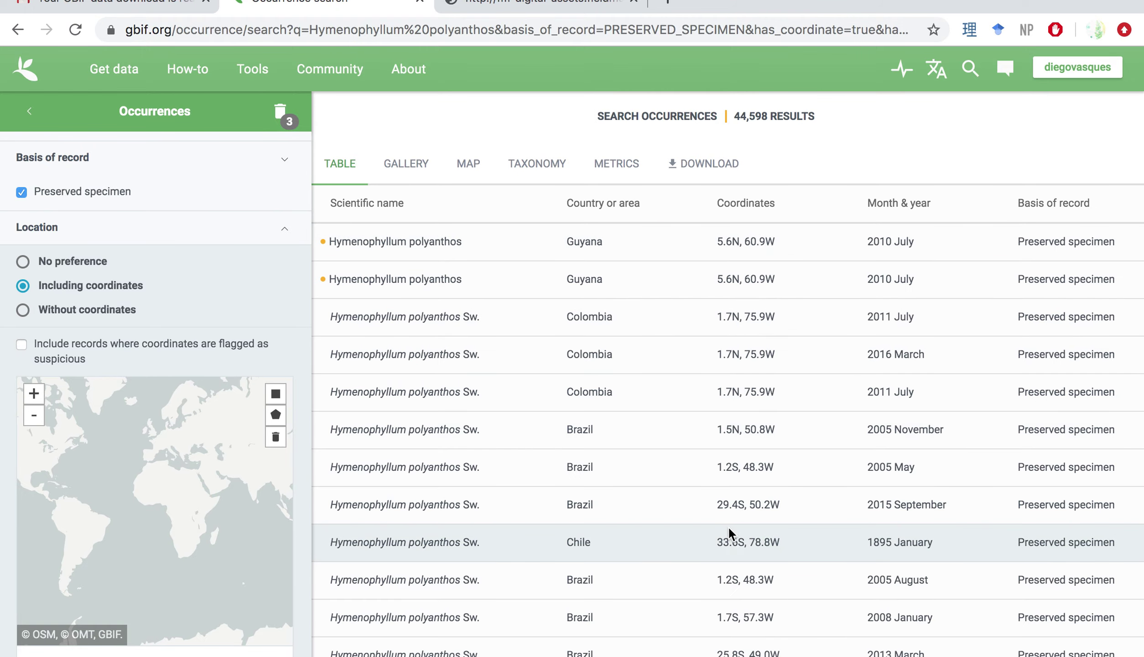
# - Add a Japan country-or-area filter, narrowing the results to 5,470 records
pyautogui.scroll(-5, 734, 543)
pyautogui.scroll(5, 733, 542)
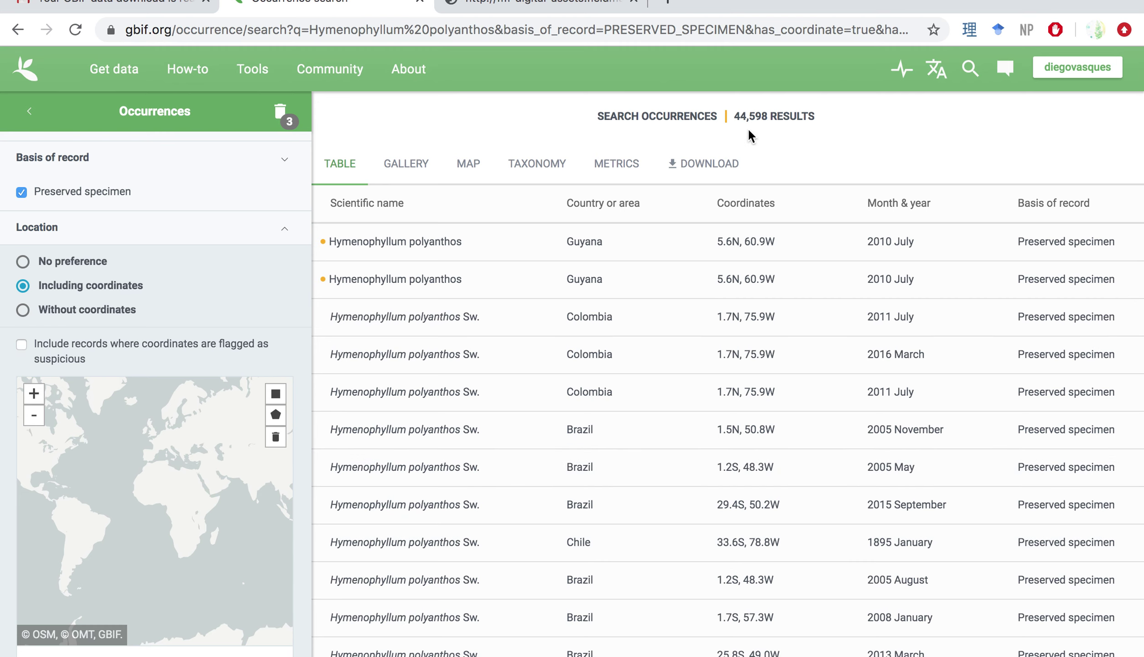
pyautogui.click(284, 228)
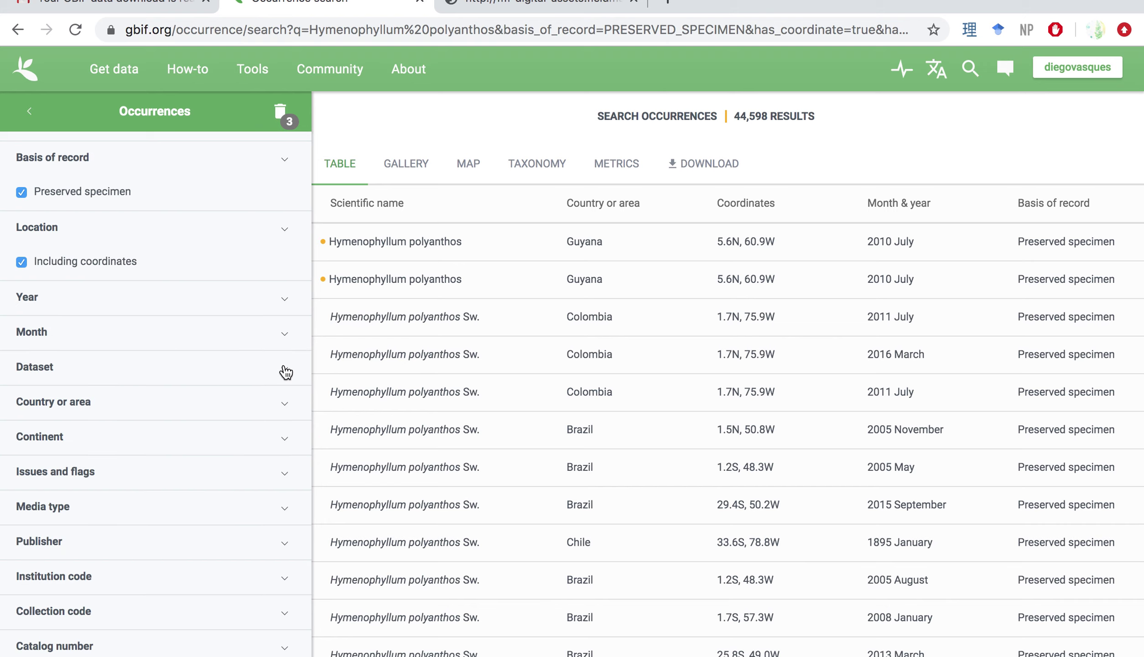
pyautogui.click(286, 403)
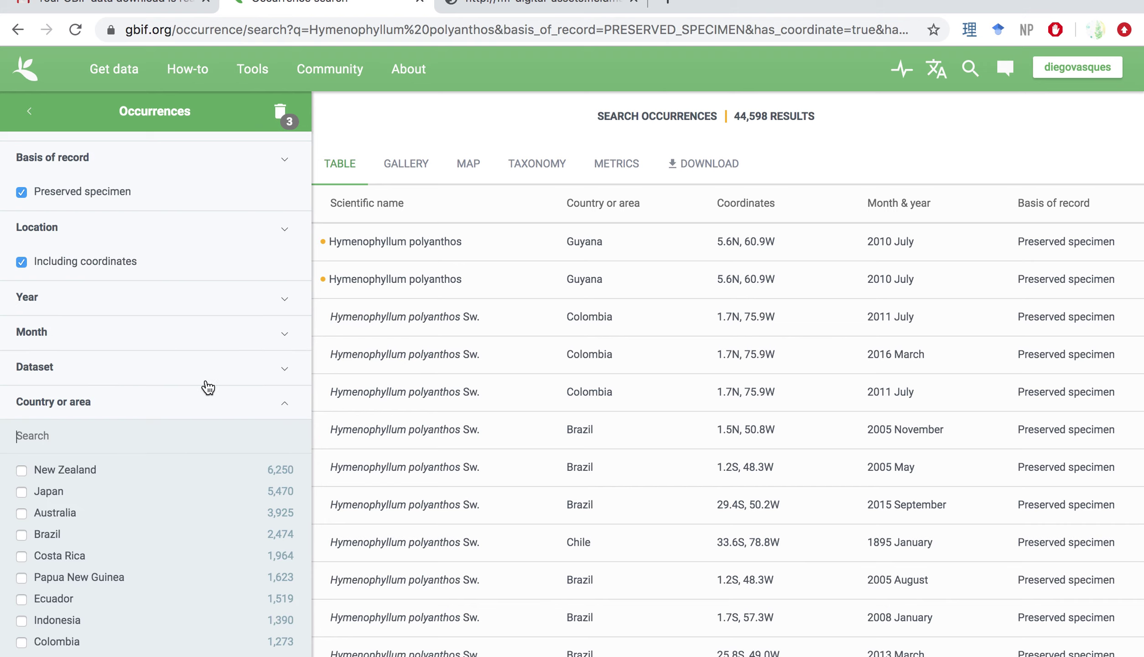
pyautogui.scroll(-5, 208, 387)
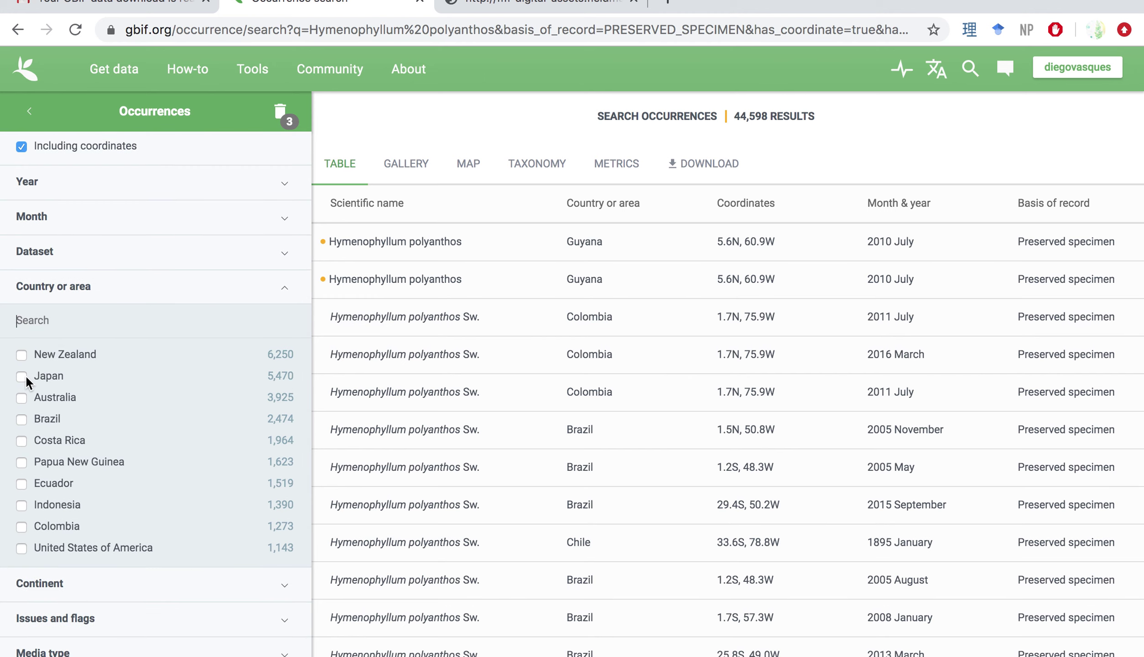
pyautogui.click(22, 377)
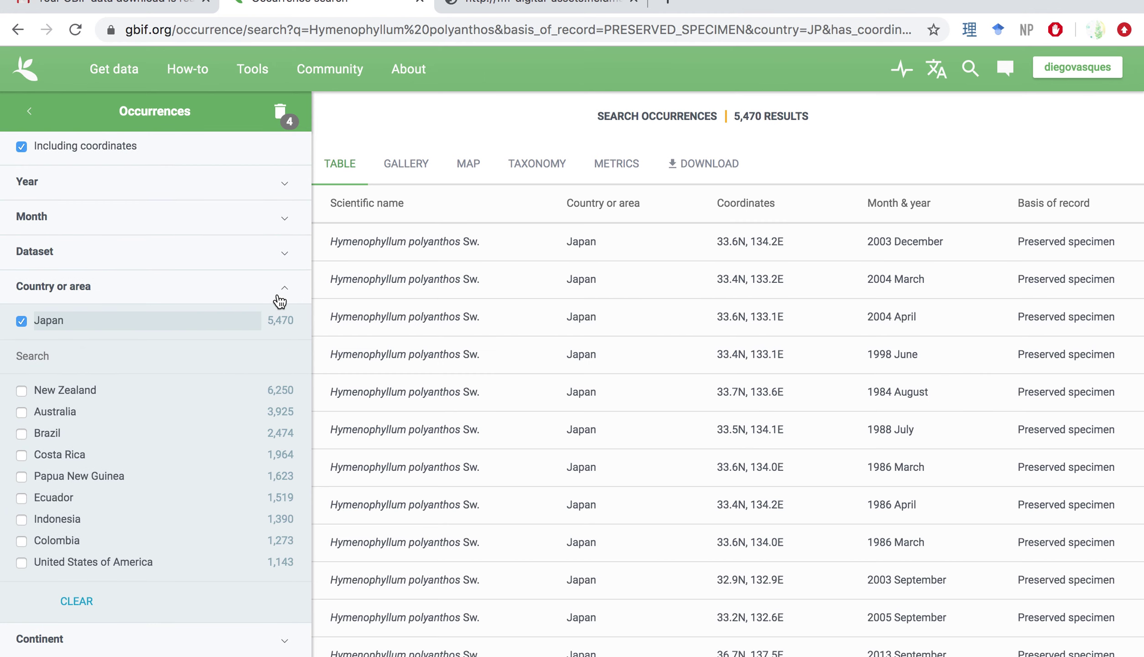
pyautogui.click(281, 297)
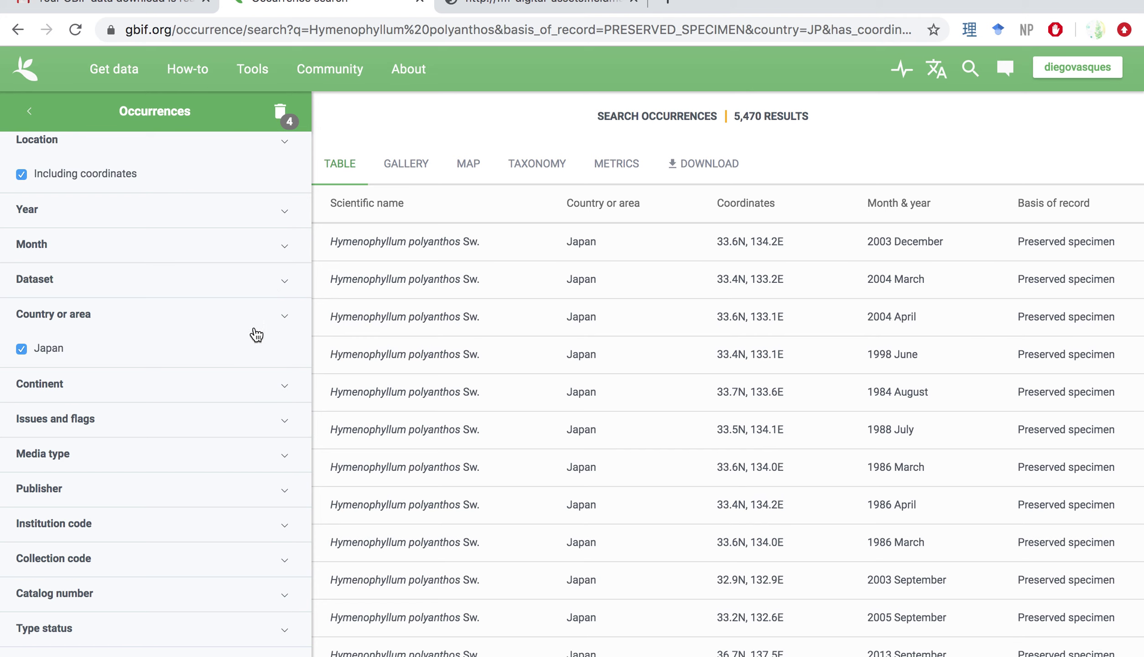
pyautogui.scroll(3, 263, 368)
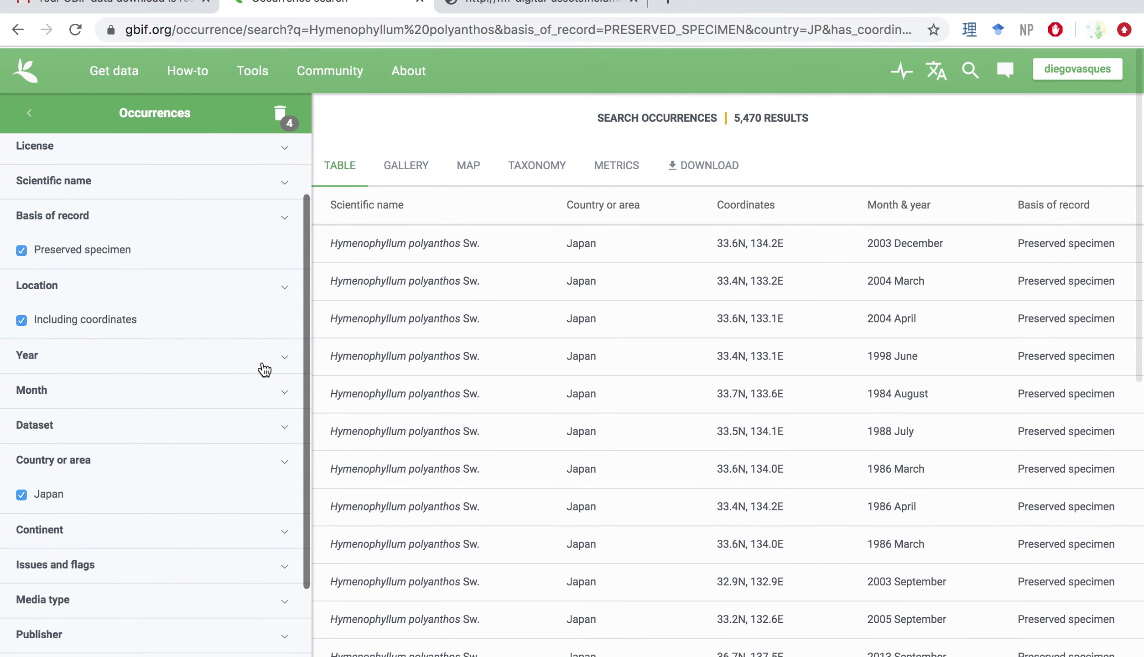
pyautogui.scroll(2, 263, 369)
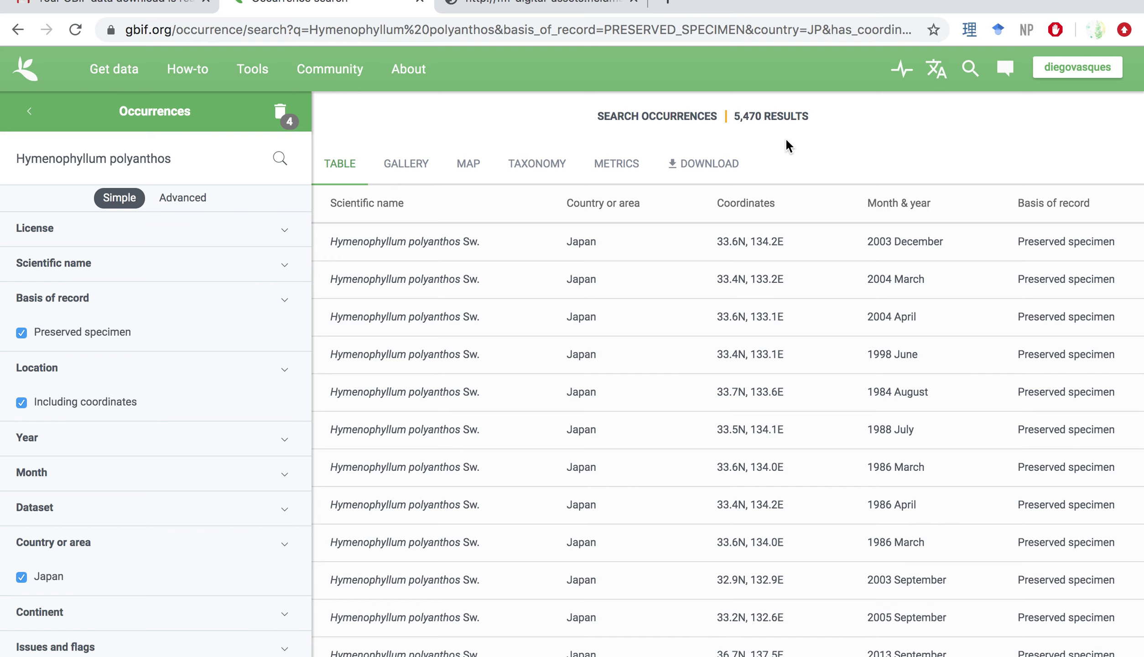
# - Open the download options, drop the free-text term, and choose the Simple format
pyautogui.click(706, 169)
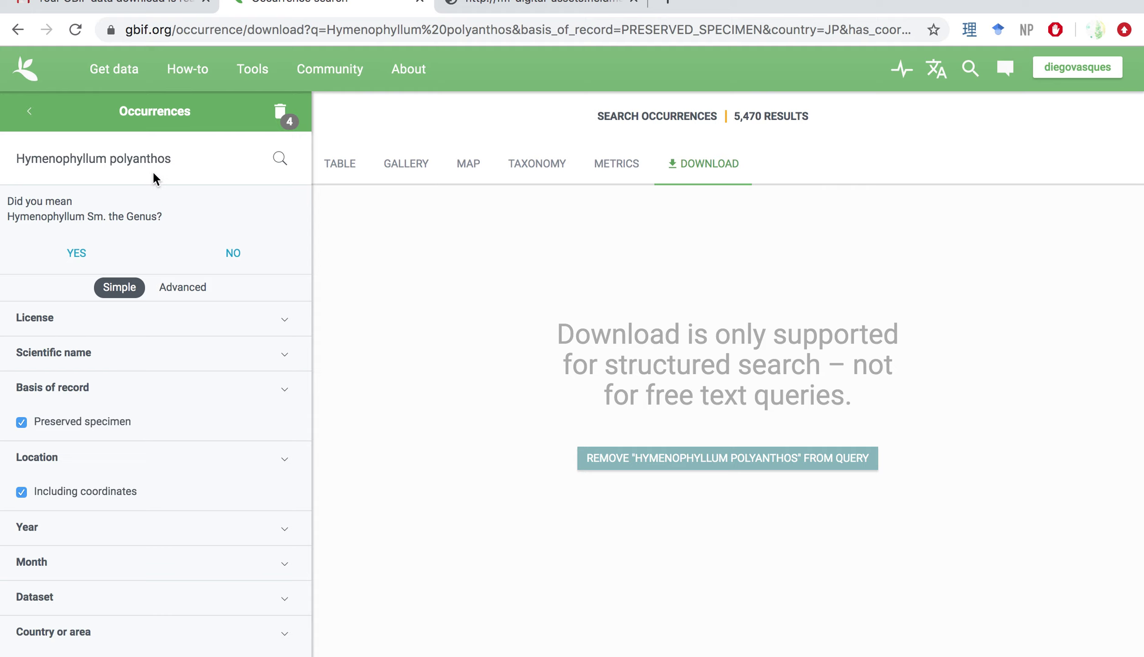
pyautogui.click(746, 465)
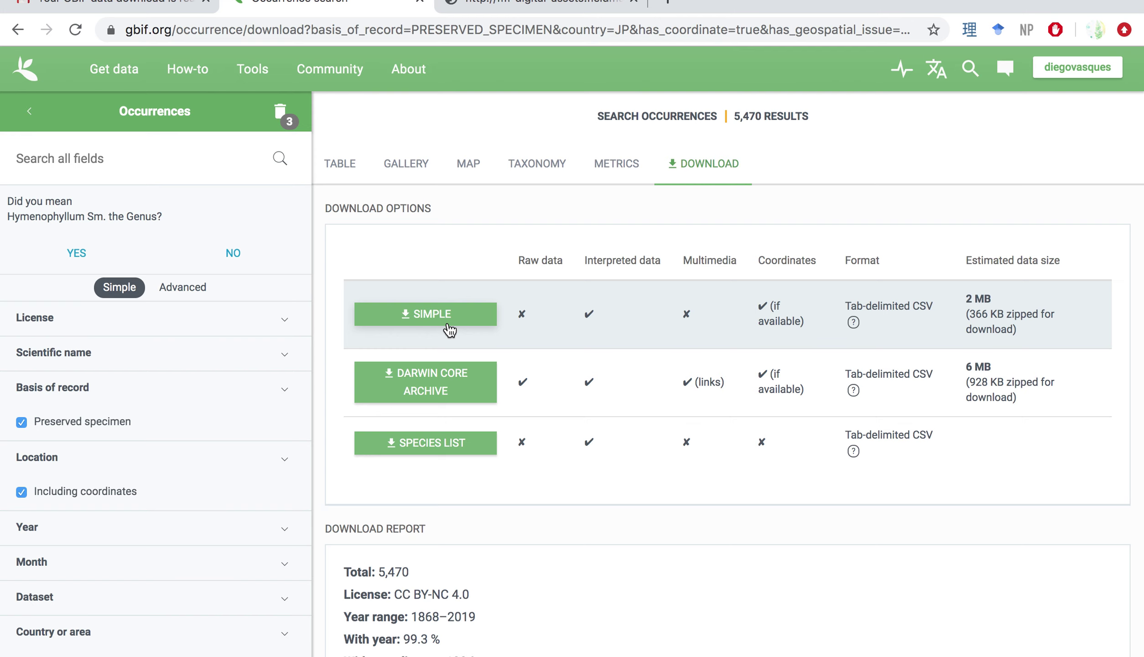
pyautogui.click(450, 329)
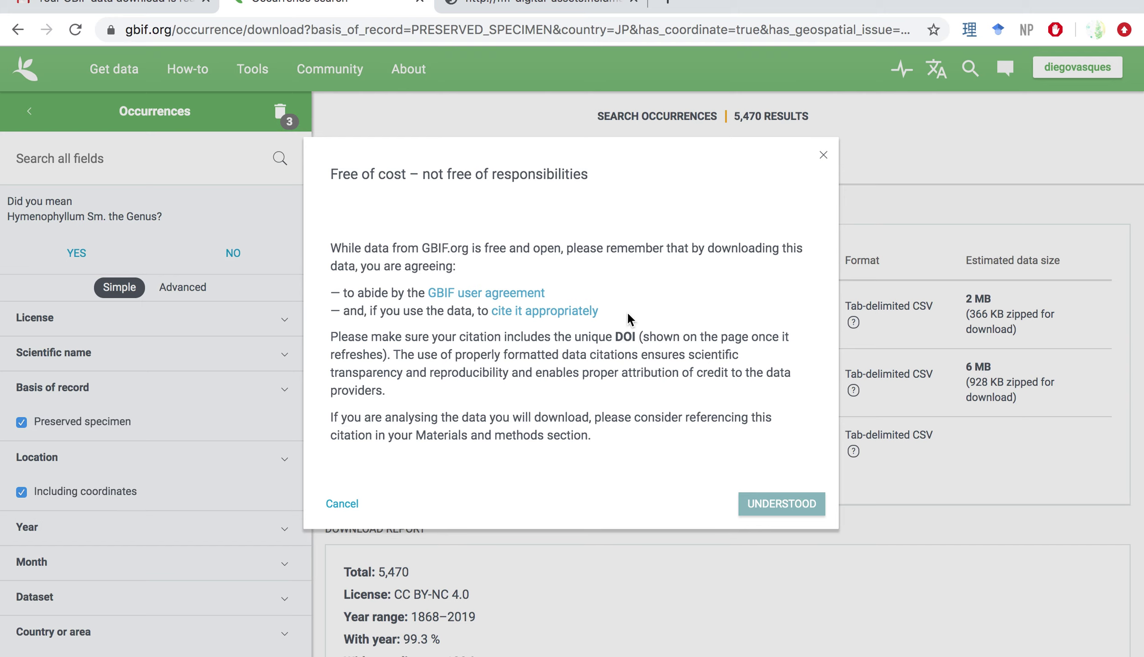
# - Accept the free-of-cost data-use terms to submit the simple download request
pyautogui.click(796, 506)
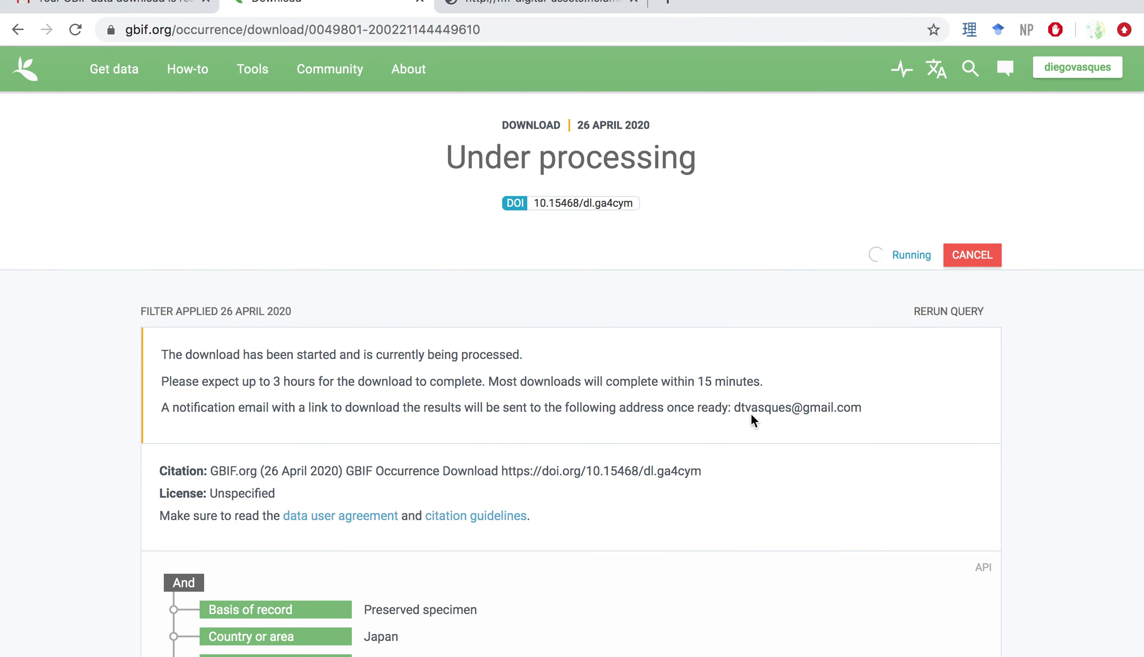
# - Highlight the note about processing taking up to 3 hours, then switch to the Gmail download email
pyautogui.scroll(-1, 750, 412)
pyautogui.scroll(1, 752, 415)
pyautogui.click(273, 380)
pyautogui.moveTo(274, 381); pyautogui.dragTo(493, 383)
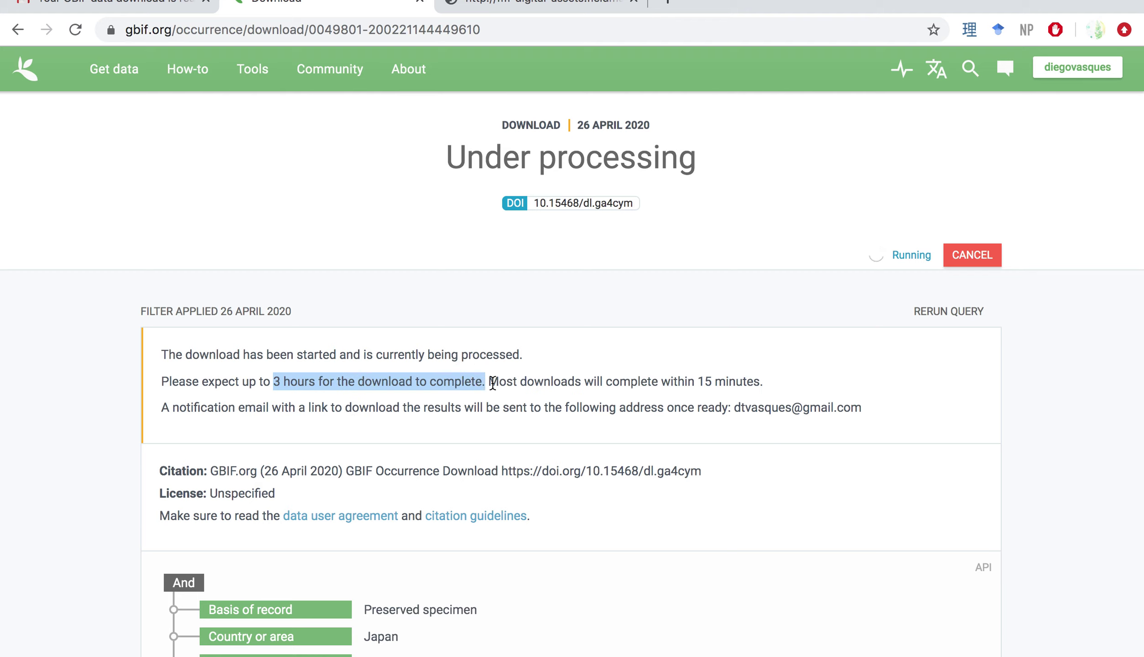
pyautogui.click(634, 452)
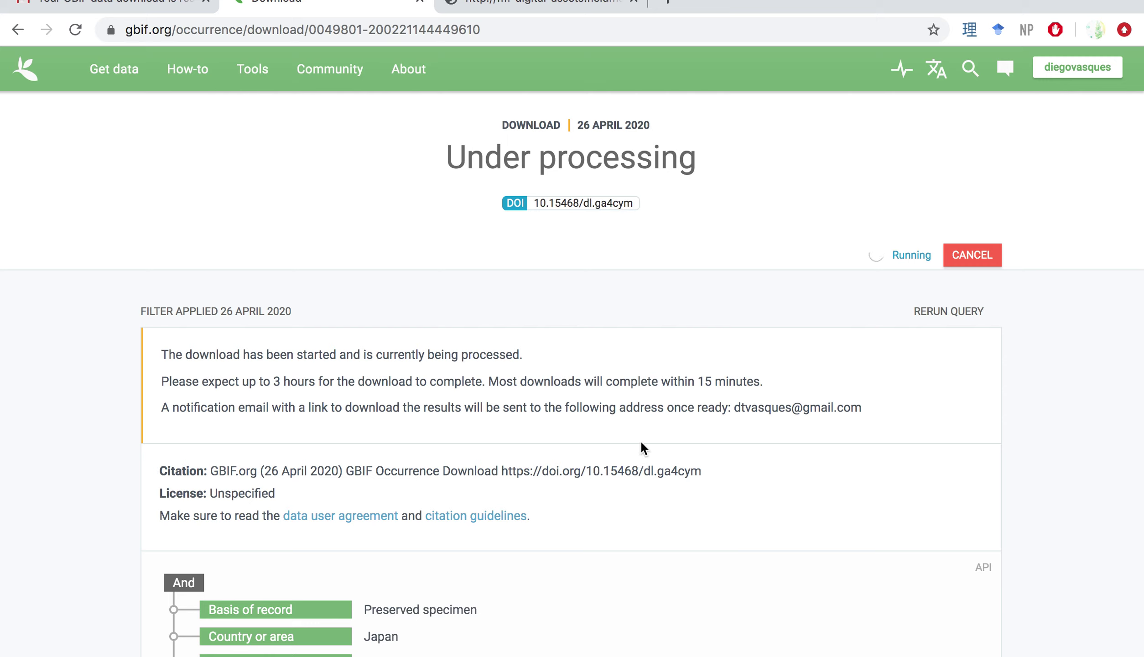
pyautogui.click(117, 6)
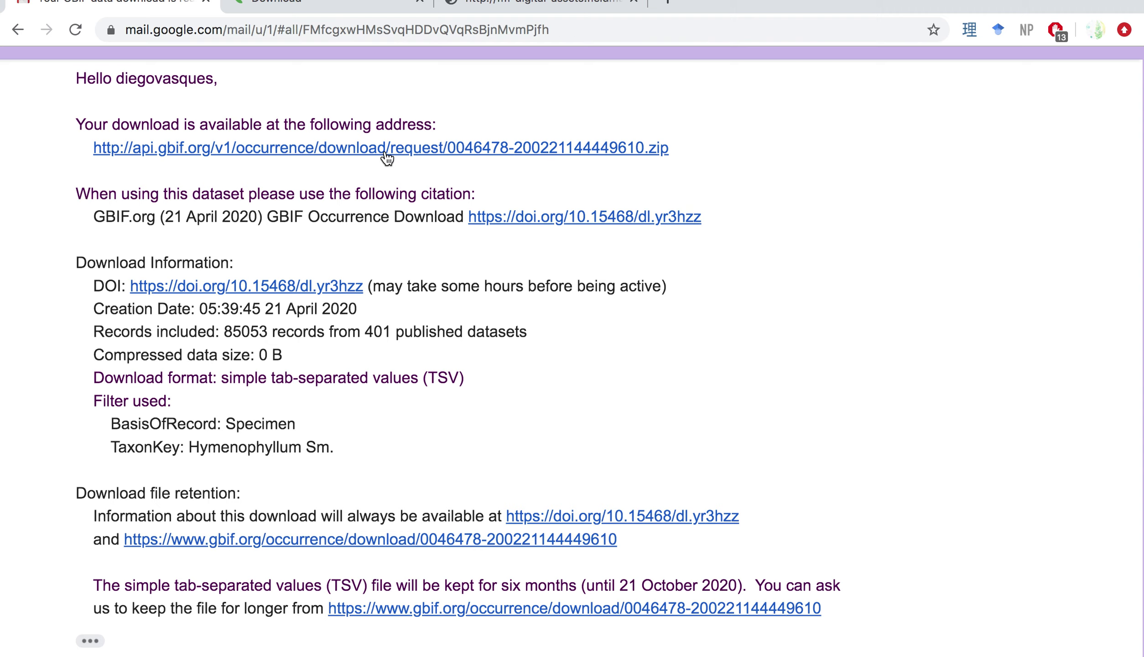
pyautogui.click(88, 217)
pyautogui.click(394, 217)
pyautogui.moveTo(582, 648)
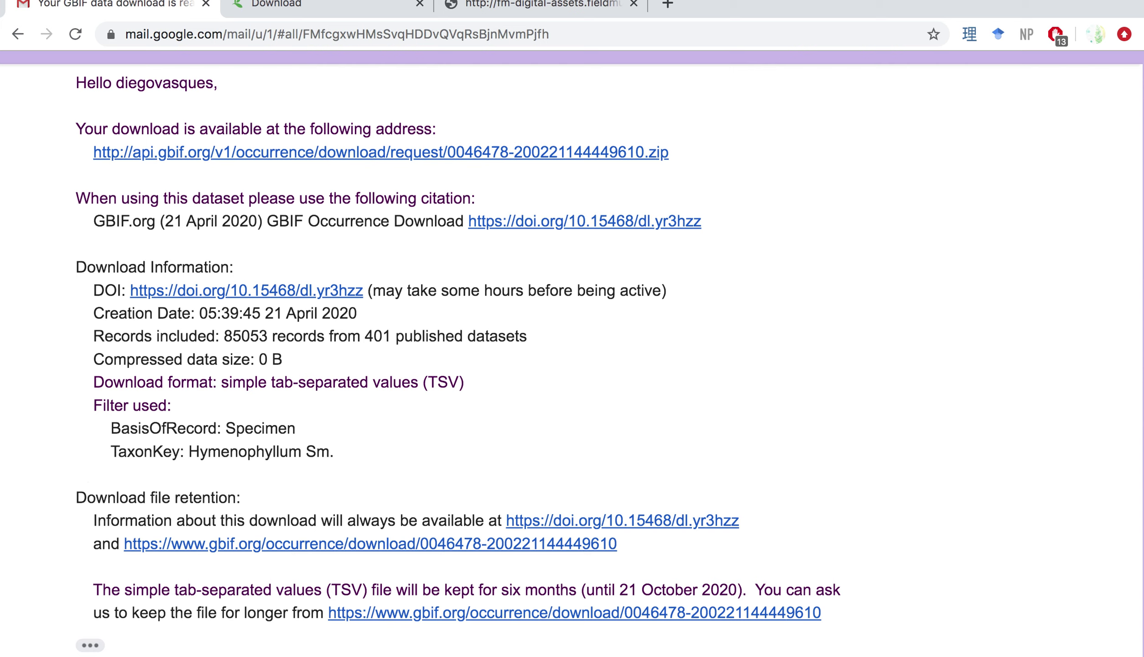
pyautogui.moveTo(72, 651)
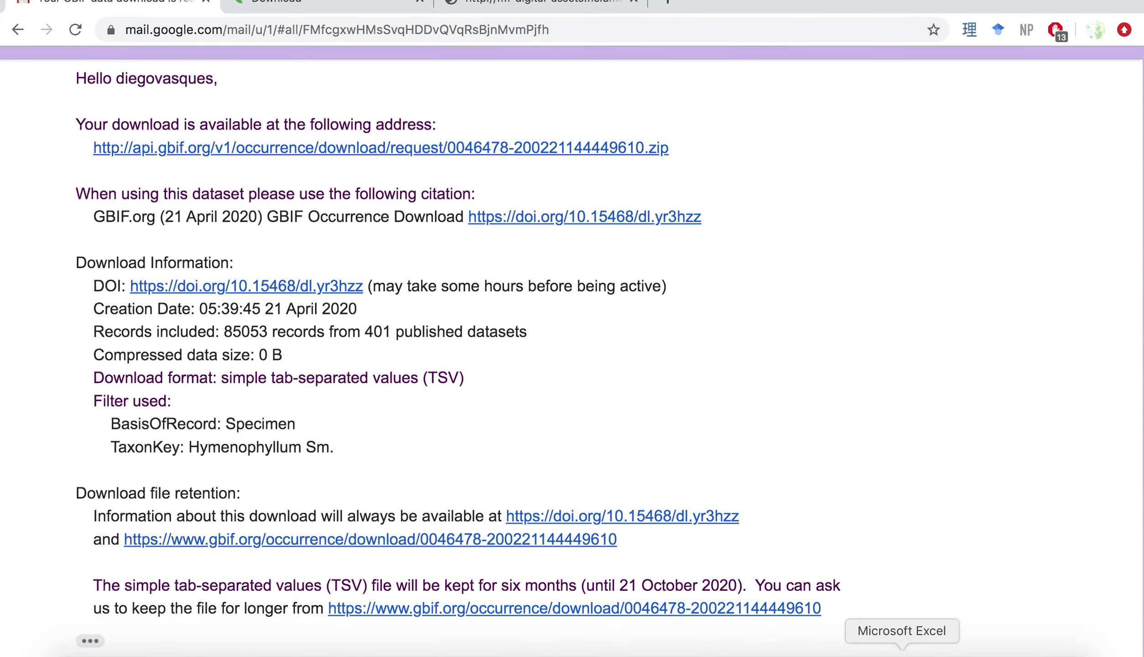
# - Switch to Excel and move the Workbook2 and Hymenophyllum windows apart
pyautogui.click(902, 653)
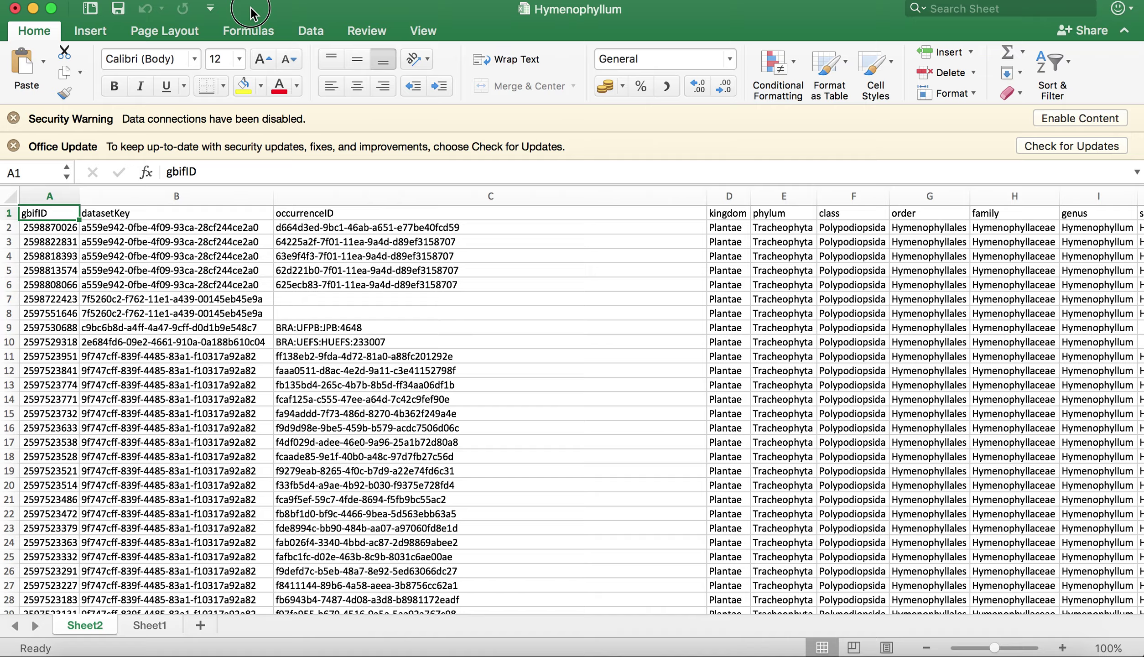
pyautogui.moveTo(244, 10); pyautogui.dragTo(269, 182)
pyautogui.click(435, 10)
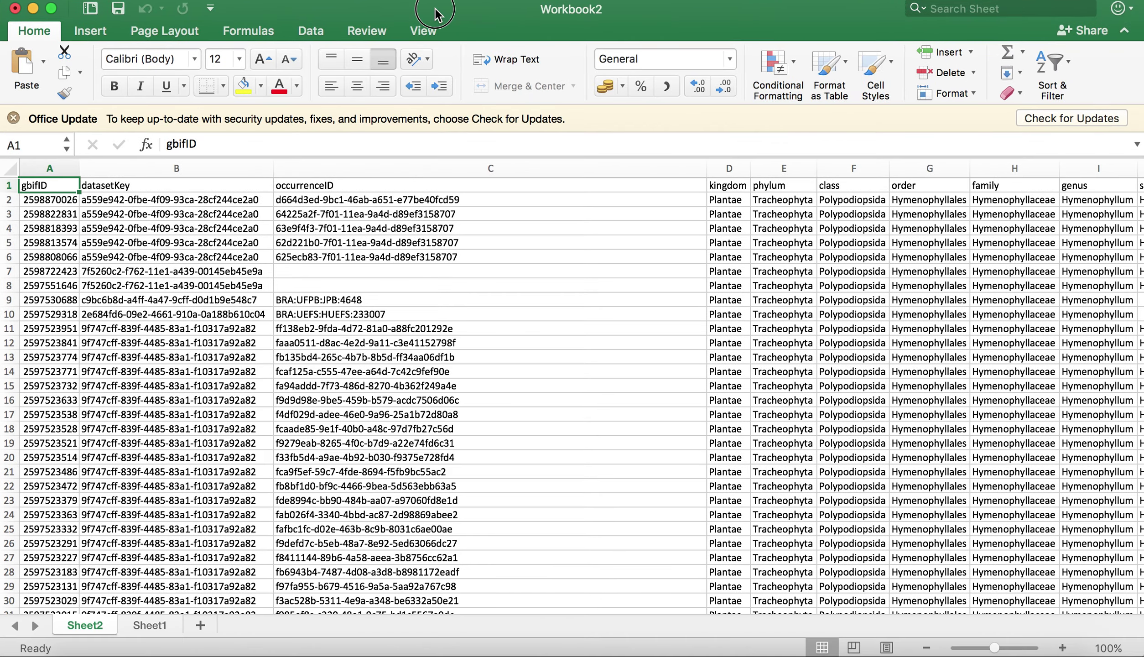
pyautogui.moveTo(424, 10); pyautogui.dragTo(550, 44)
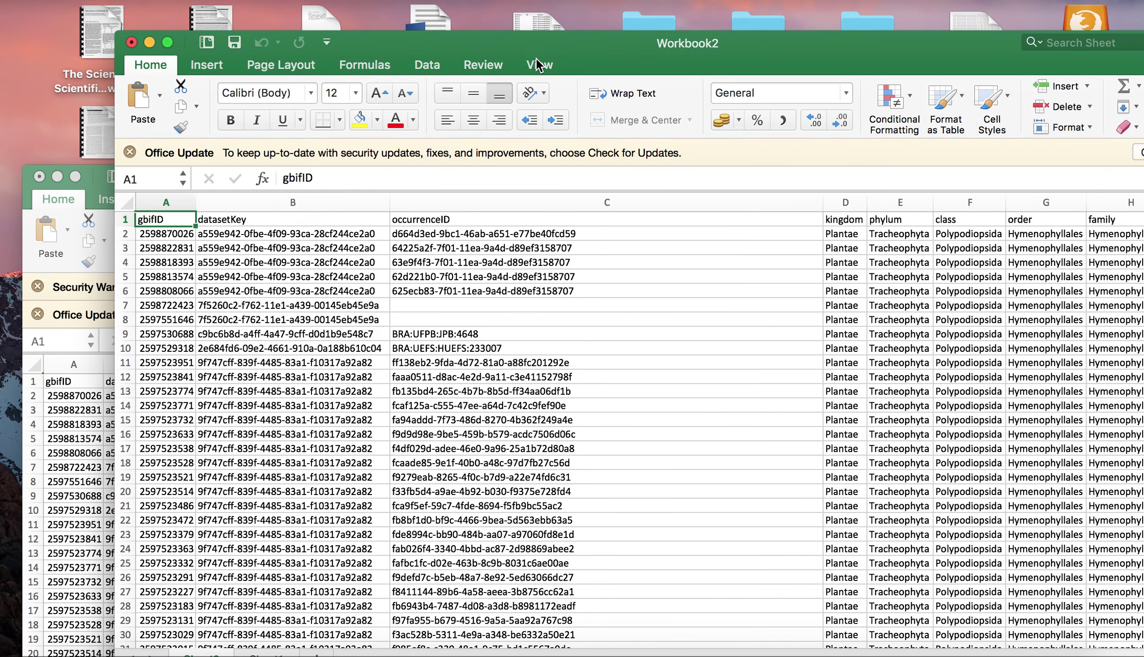
pyautogui.click(50, 358)
pyautogui.moveTo(320, 181); pyautogui.dragTo(299, 14)
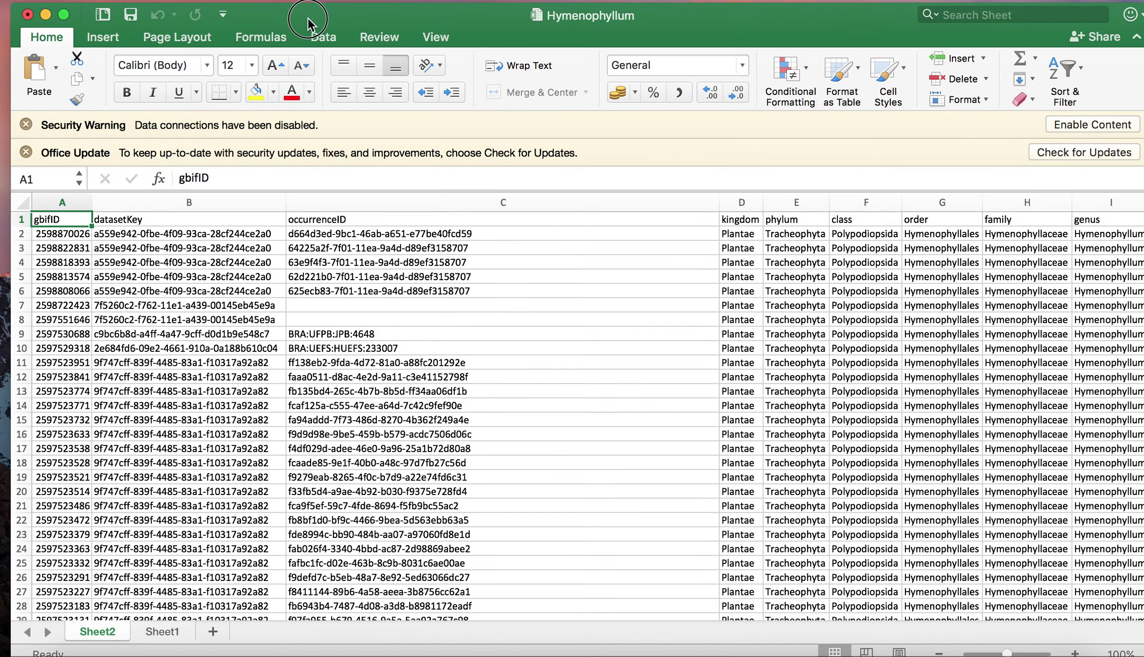
# - Make the Hymenophyllum workbook full screen and browse its gbifID, datasetKey and taxonomy columns
pyautogui.click(53, 9)
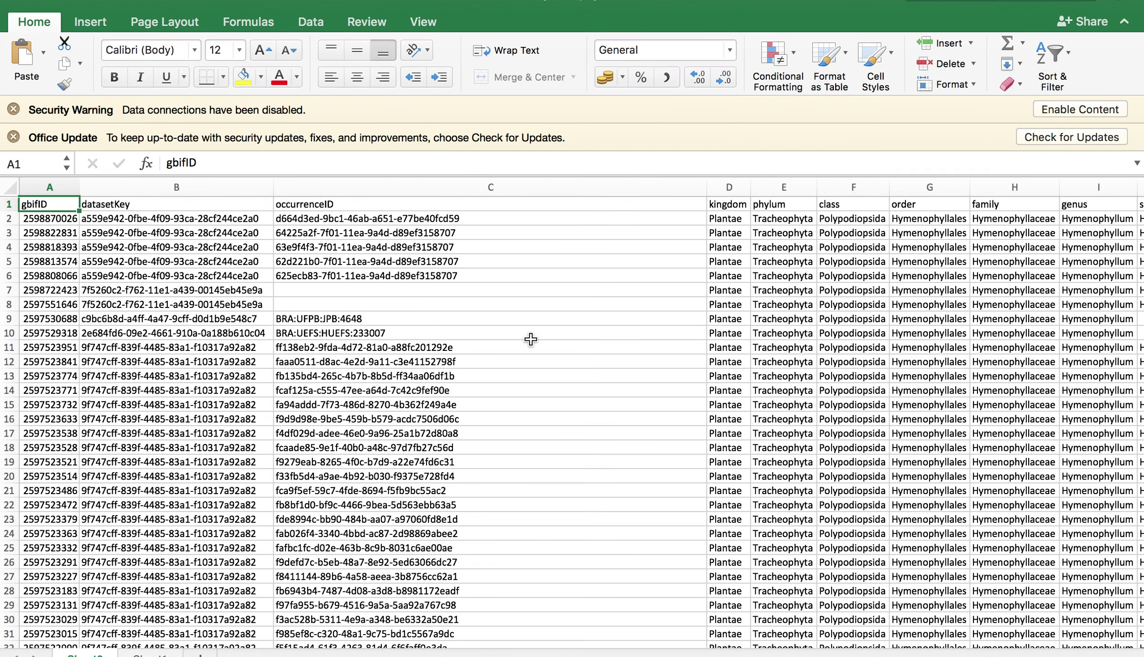
pyautogui.scroll(-1, 530, 339)
pyautogui.hscroll(1, 530, 339)
pyautogui.scroll(1, 531, 339)
pyautogui.hscroll(-1, 530, 339)
pyautogui.click(91, 4)
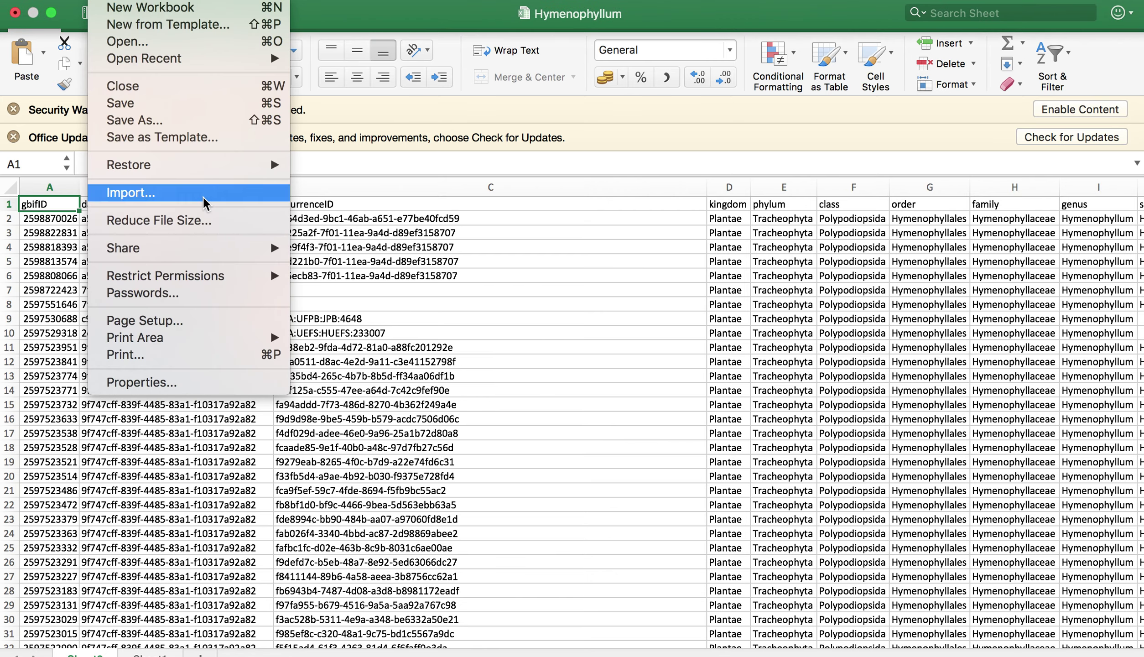
pyautogui.click(613, 472)
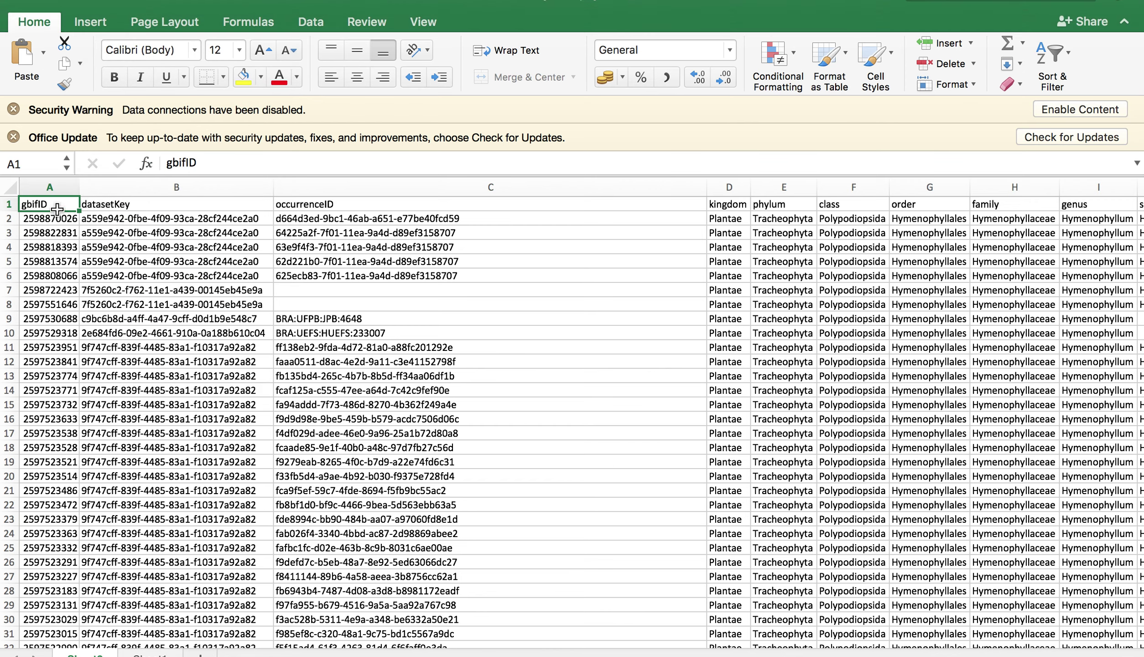
# - Step across the first header cells, past taxonRank and occurrenceID, to the order column
pyautogui.press('Right')
pyautogui.press('Right')
pyautogui.press('Right')
pyautogui.press('Right')
pyautogui.press('Right')
pyautogui.press('Right')
pyautogui.press('Right')
pyautogui.press('Right')
pyautogui.press('Right')
pyautogui.press('Right')
pyautogui.press('Right')
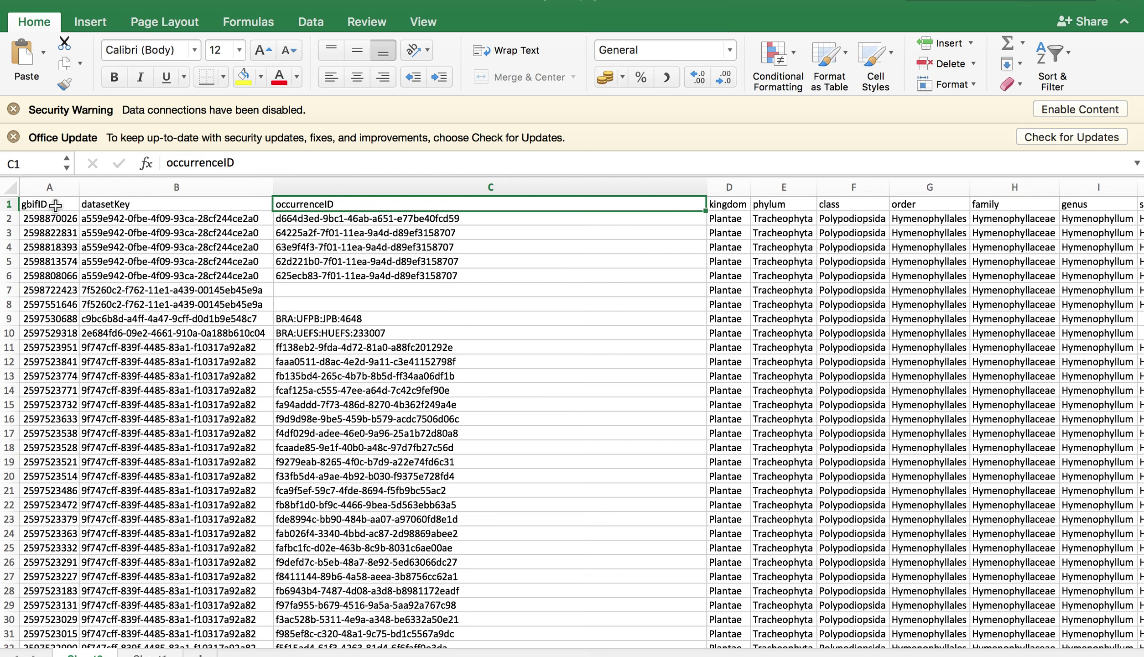
pyautogui.press('Right')
pyautogui.press('Right')
pyautogui.press('Right')
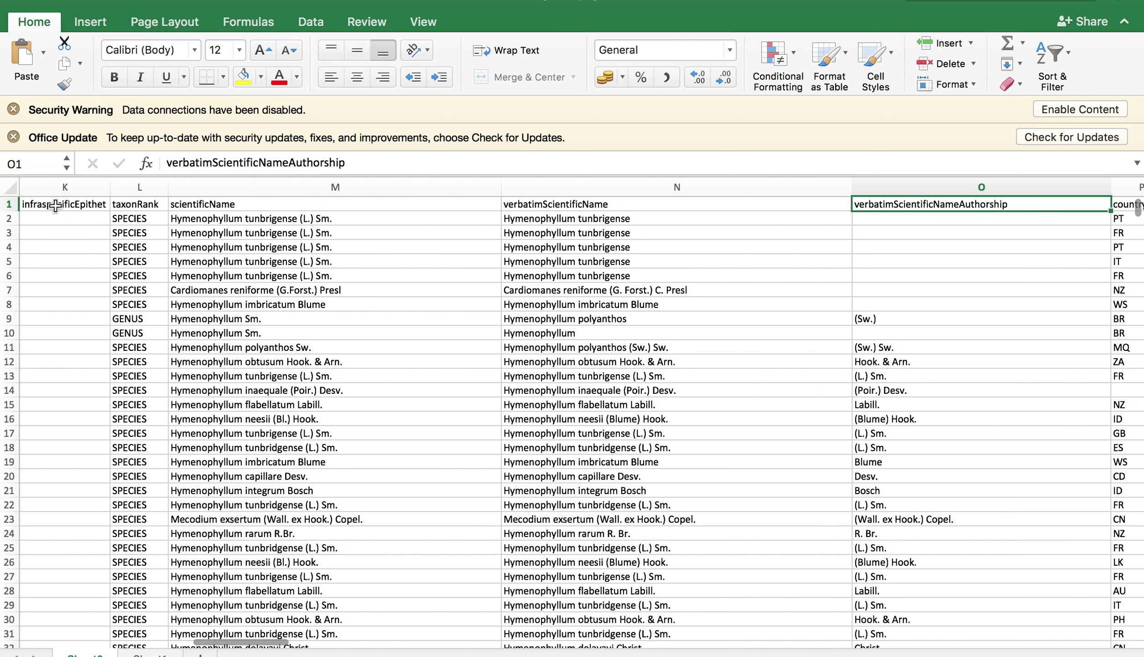
pyautogui.press('Left')
pyautogui.press('Left')
pyautogui.press('Left')
pyautogui.press('Left')
pyautogui.press('Left')
pyautogui.press('Left')
pyautogui.press('Left')
pyautogui.press('Left')
pyautogui.press('Left')
pyautogui.press('Left')
pyautogui.press('Left')
pyautogui.press('Left')
pyautogui.press('Left')
pyautogui.press('Left')
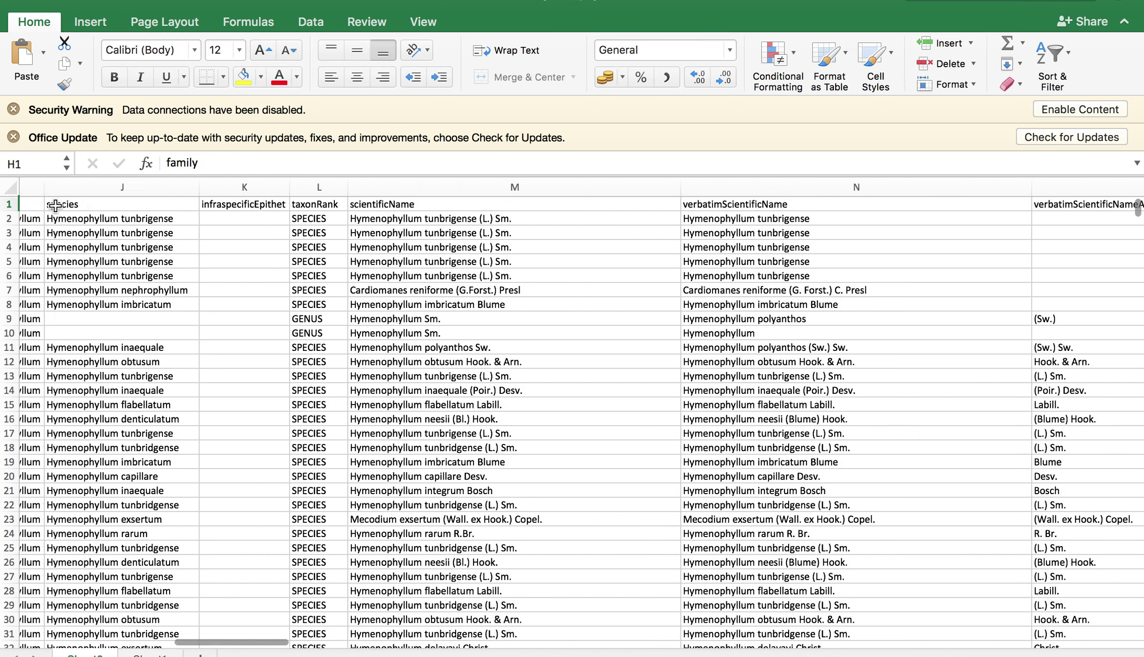
pyautogui.press('Right')
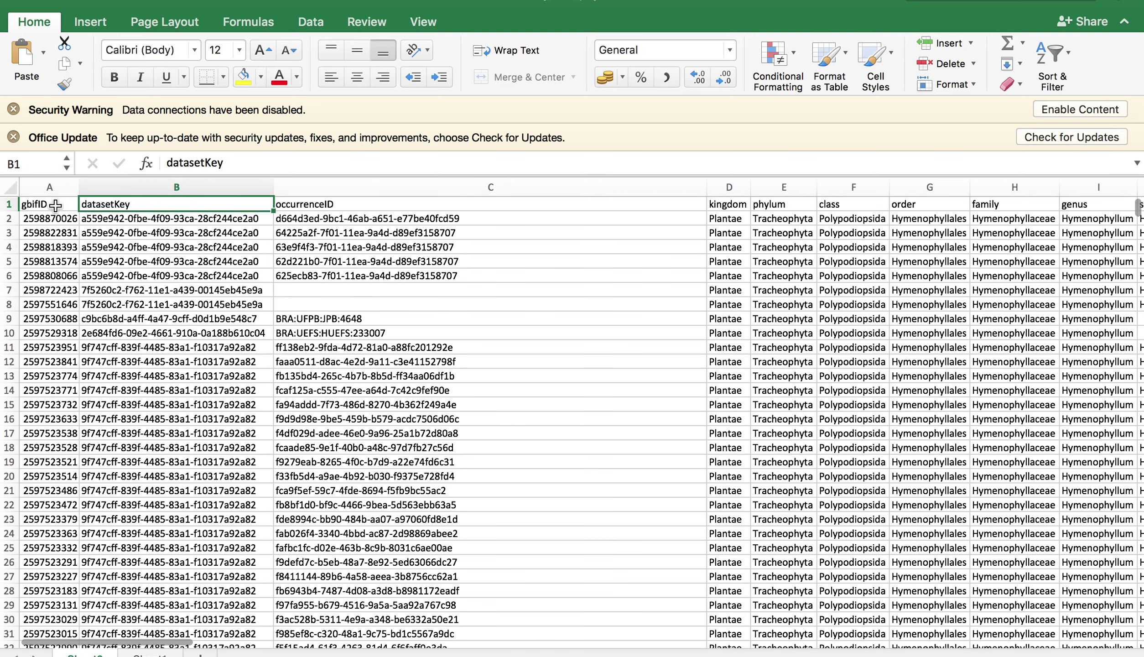
pyautogui.press('Down')
pyautogui.press('Up')
pyautogui.press('Right')
pyautogui.press('Right')
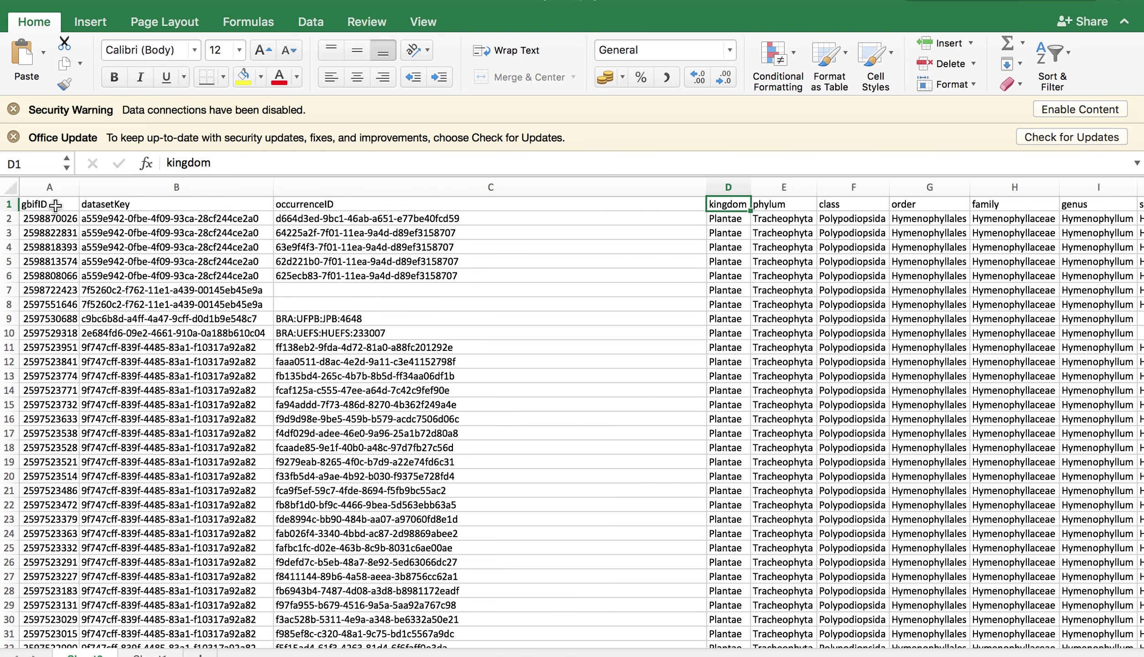
pyautogui.press('Left')
pyautogui.press('Right')
pyautogui.press('Right')
pyautogui.press('Right')
pyautogui.press('Right')
pyautogui.press('Right')
pyautogui.press('Right')
pyautogui.press('Right')
pyautogui.press('Right')
pyautogui.press('Right')
pyautogui.press('Right')
pyautogui.press('Right')
pyautogui.press('Right')
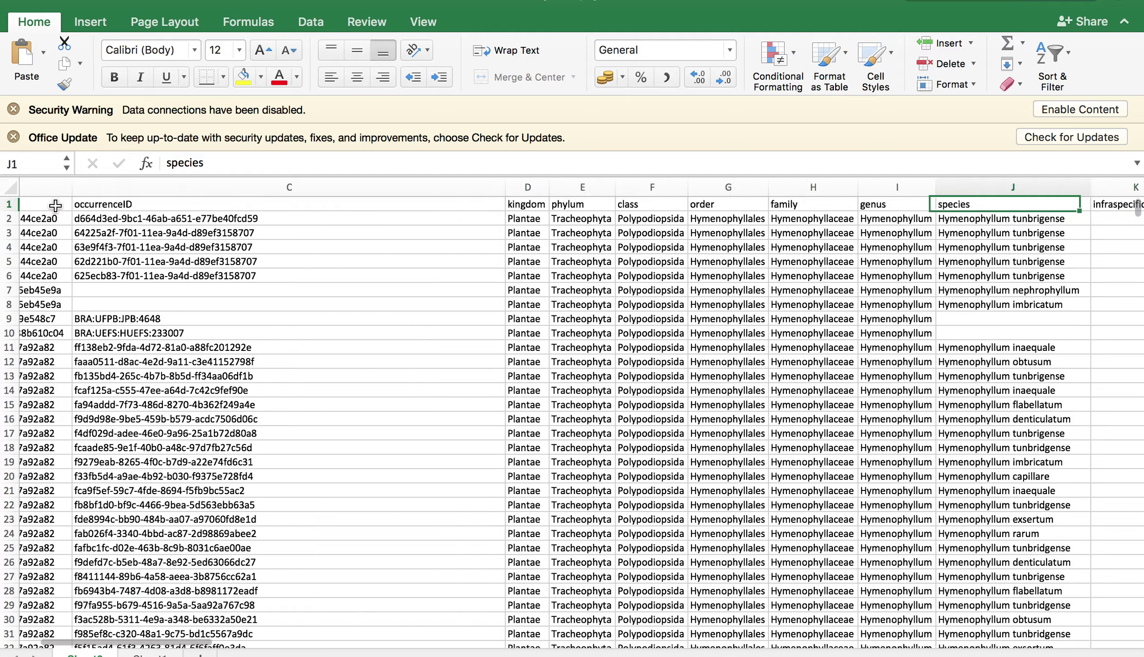
pyautogui.press('Right')
pyautogui.press('Right')
pyautogui.press('Right')
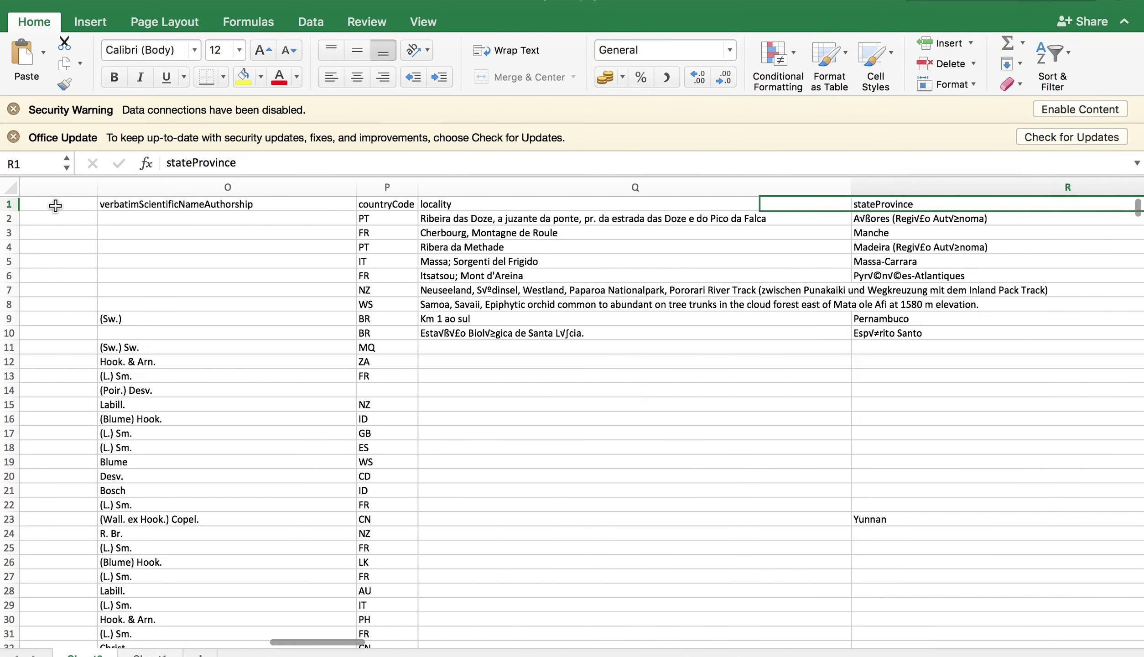
# - Move back along the headers via scientificName and class to the species column (J)
pyautogui.press('Left')
pyautogui.press('Left')
pyautogui.press('Left')
pyautogui.press('Left')
pyautogui.press('Left')
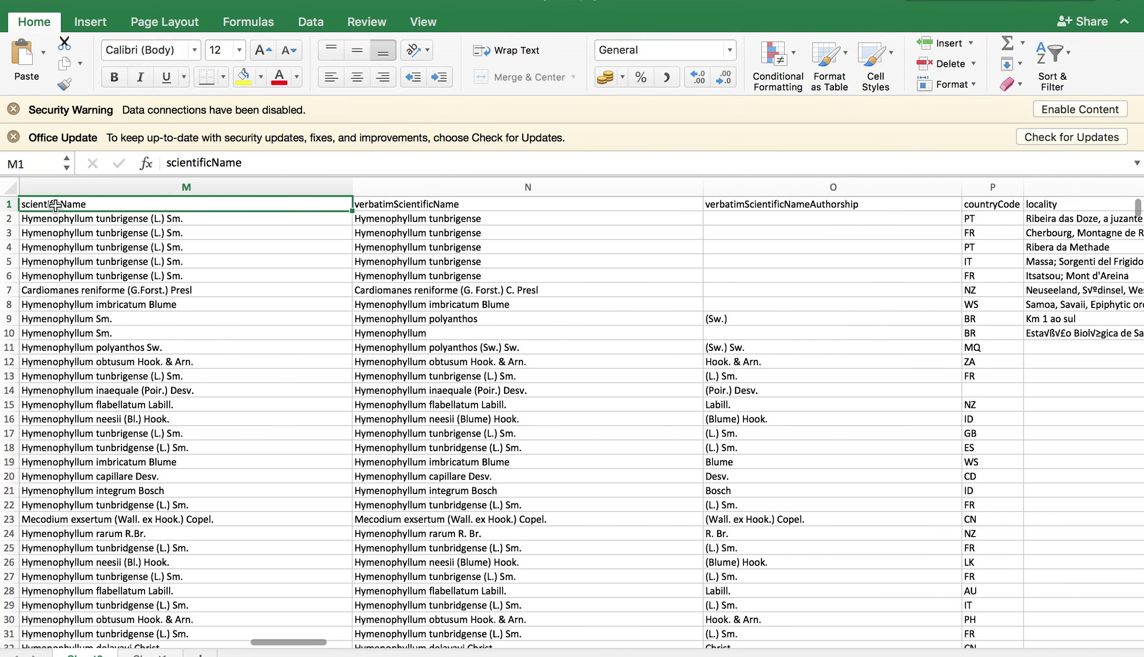
pyautogui.press('Left')
pyautogui.press('Left')
pyautogui.press('Left')
pyautogui.press('Left')
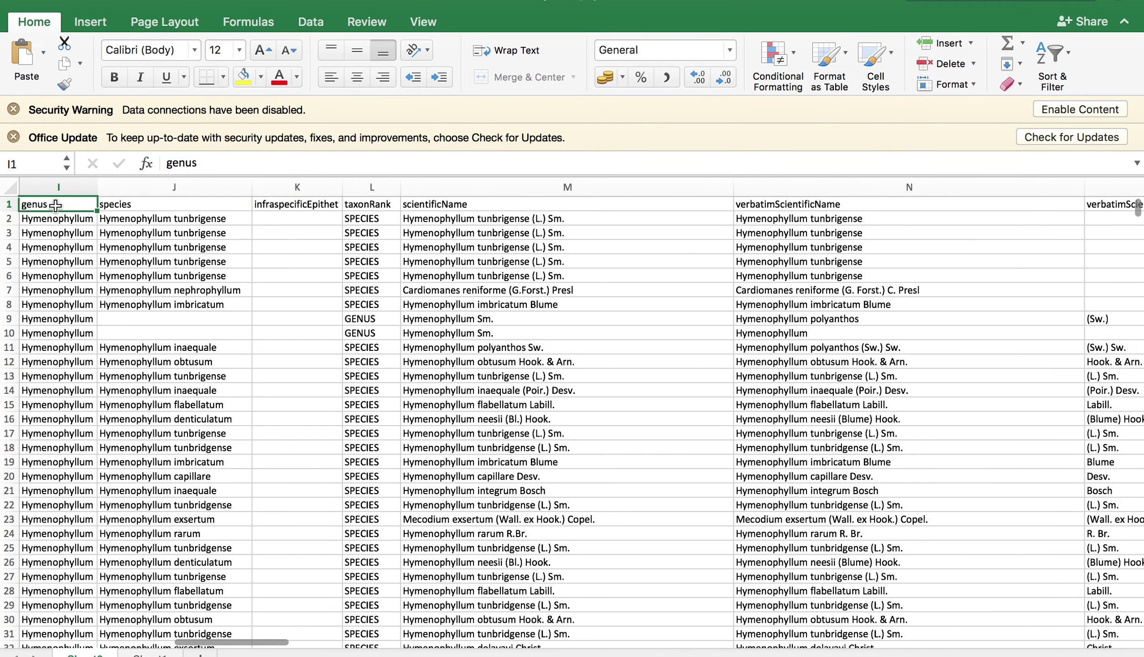
pyautogui.press('Right')
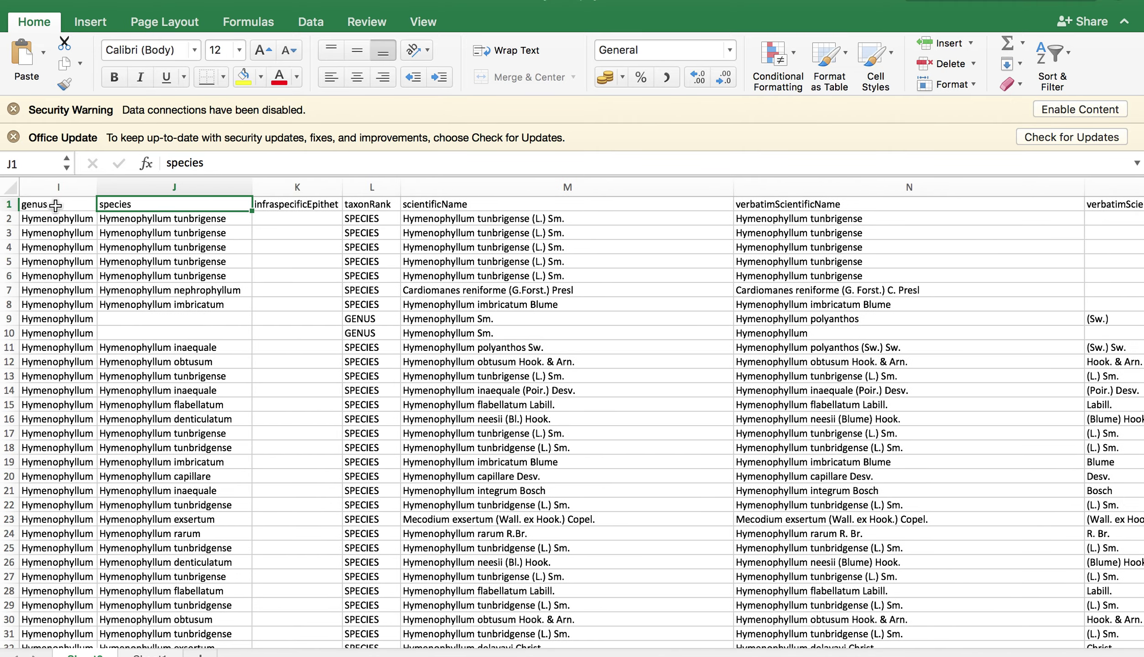
pyautogui.press('Right')
pyautogui.press('Left')
pyautogui.press('Left')
pyautogui.press('Left')
pyautogui.press('Left')
pyautogui.press('Left')
pyautogui.press('Left')
pyautogui.press('Left')
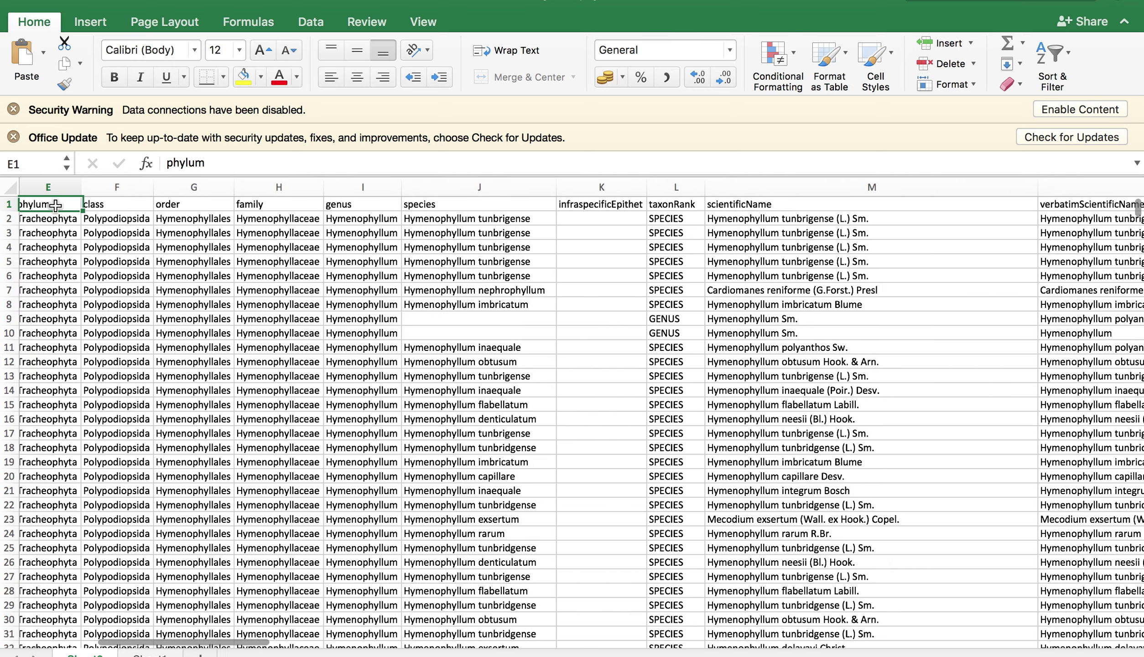
pyautogui.press('Right')
pyautogui.press('Right')
pyautogui.press('Right')
pyautogui.press('Right')
pyautogui.press('Right')
pyautogui.press('Right')
pyautogui.press('Right')
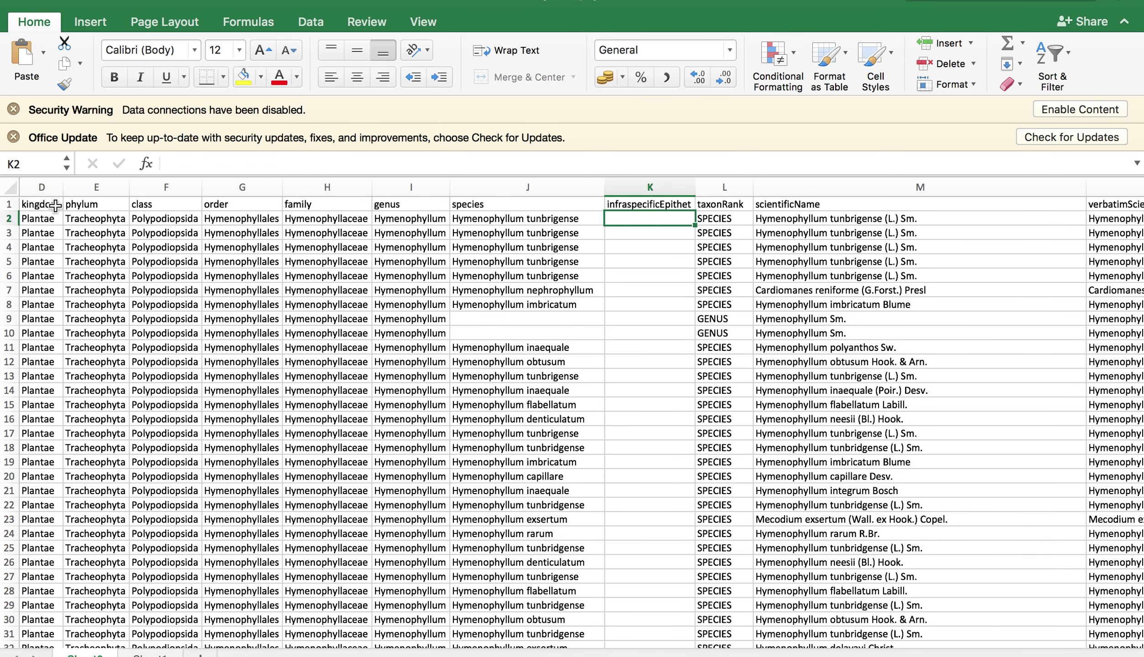
pyautogui.press('Left')
# - Select a few species values, then move right to decimalLatitude (V) and decimalLongitude (W)
pyautogui.hotkey('shift', 'Down')
pyautogui.hotkey('shift', 'Down')
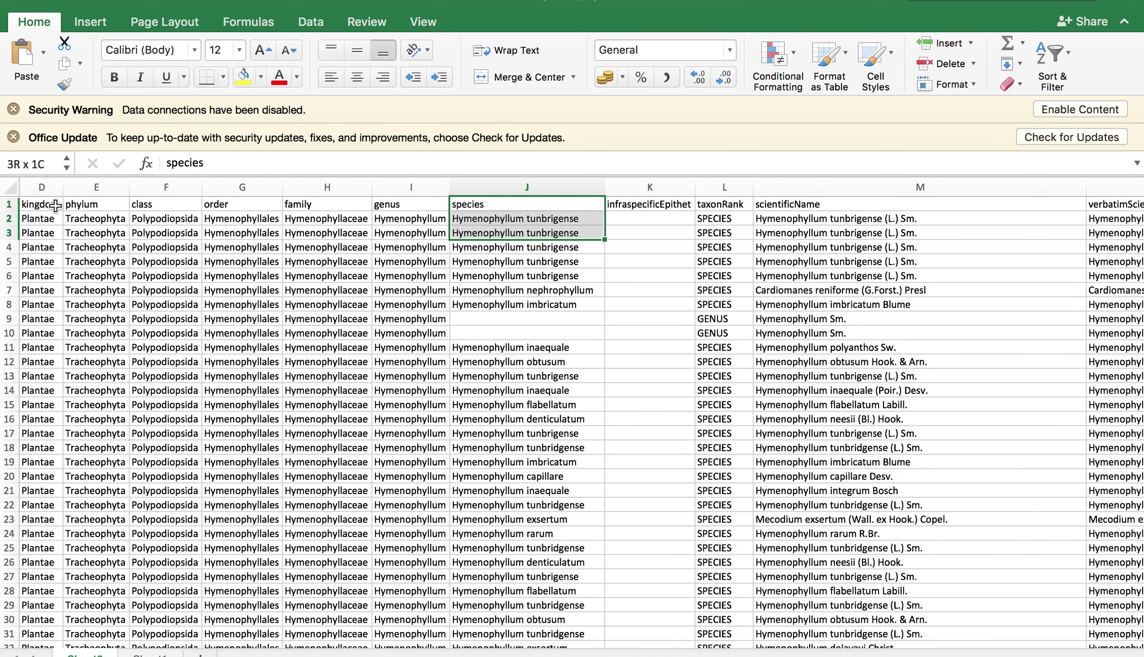
pyautogui.hotkey('shift', 'Down')
pyautogui.hotkey('shift', 'Down')
pyautogui.hotkey('shift', 'Down')
pyautogui.hotkey('shift', 'Down')
pyautogui.hotkey('shift', 'Down')
pyautogui.press('Right')
pyautogui.press('Right')
pyautogui.press('Right')
pyautogui.press('Right')
pyautogui.press('Right')
pyautogui.press('Right')
pyautogui.press('Right')
pyautogui.press('Right')
pyautogui.press('Right')
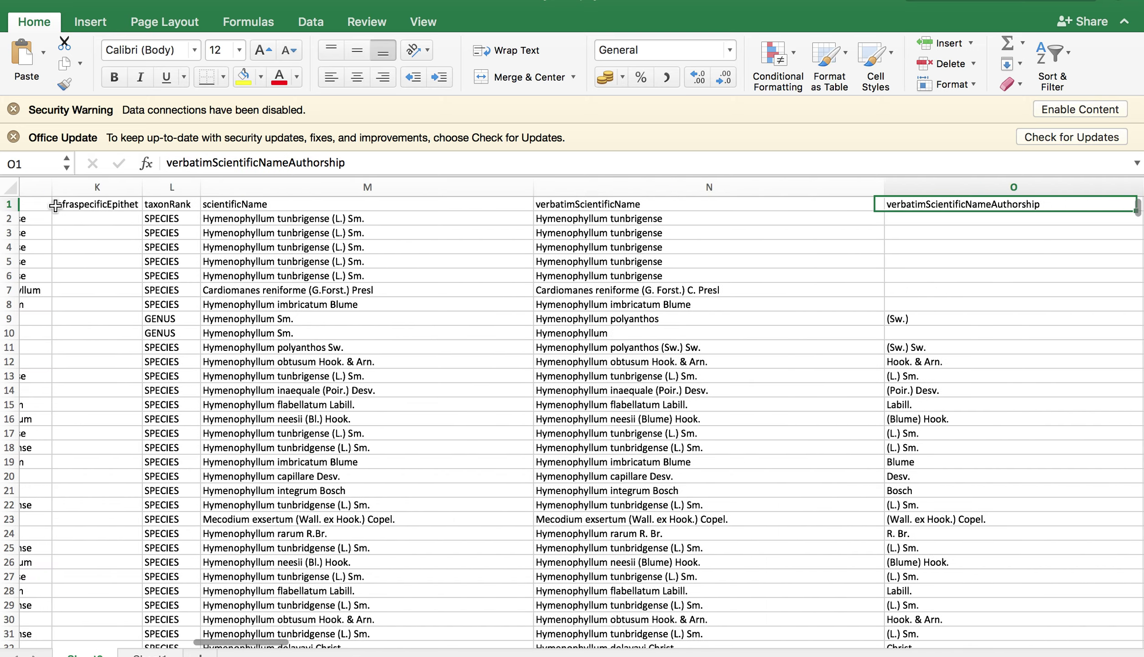
pyautogui.press('Right')
pyautogui.press('Right')
pyautogui.press('Right')
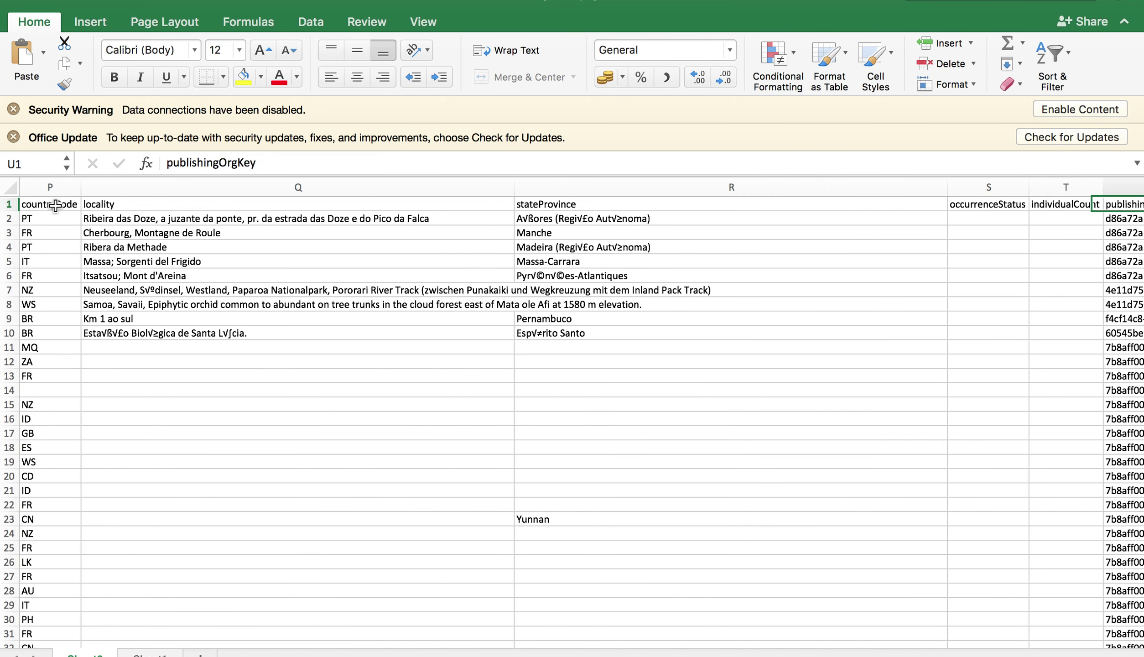
pyautogui.press('Right')
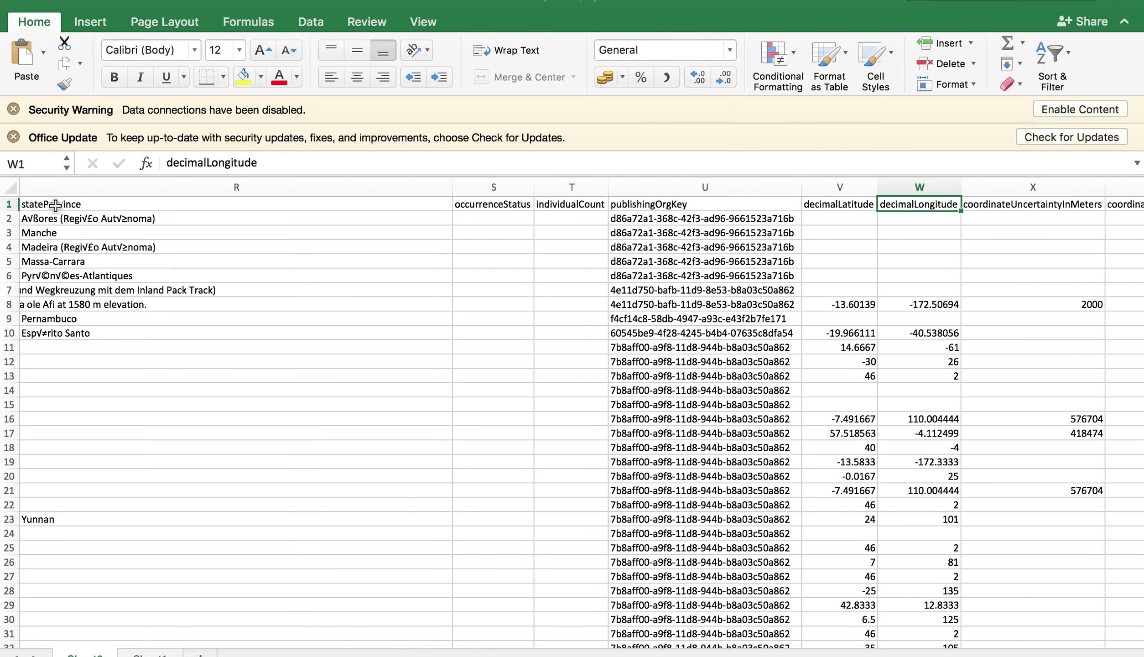
pyautogui.press('Right')
pyautogui.press('Right')
pyautogui.press('Left')
pyautogui.press('Left')
pyautogui.press('Left')
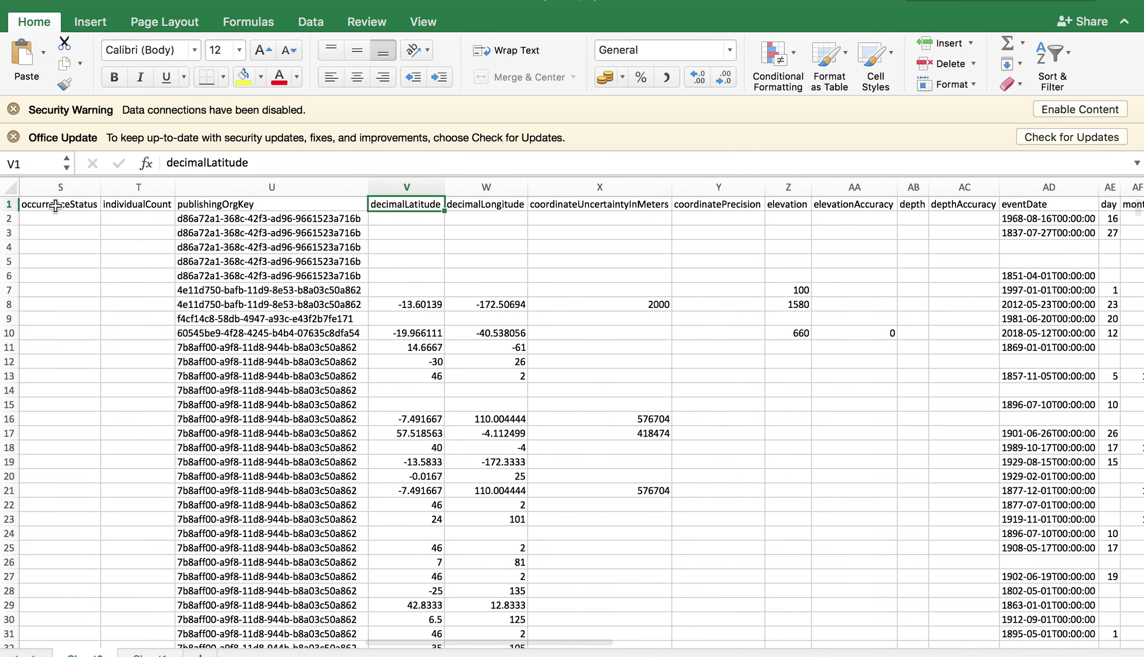
pyautogui.press('Right')
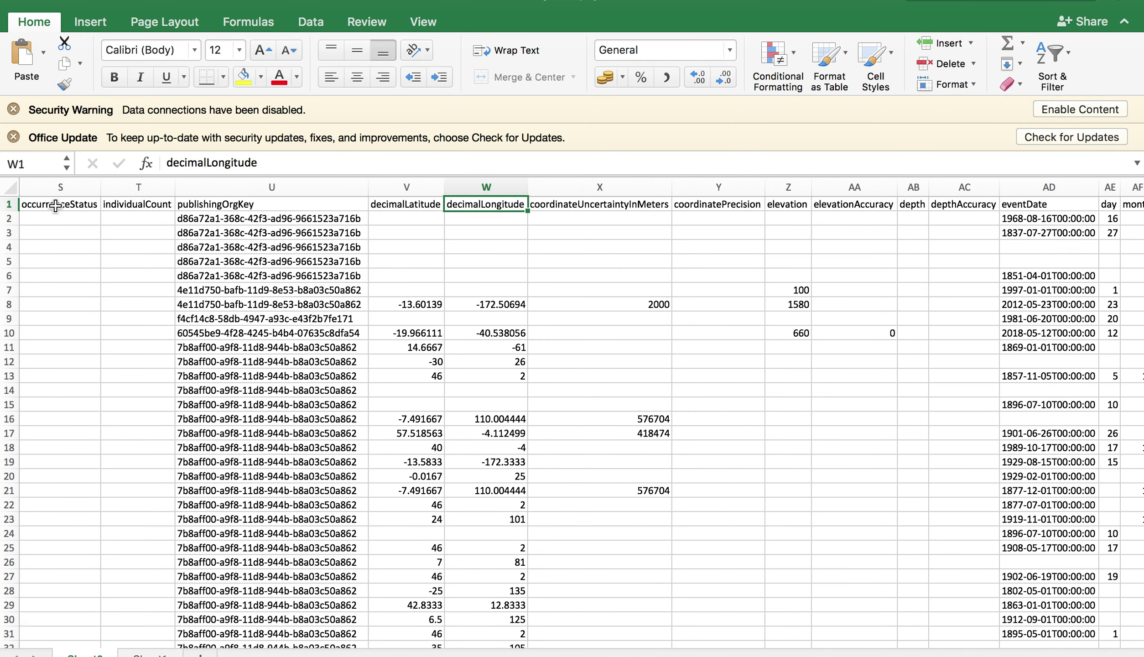
pyautogui.press('Down')
pyautogui.press('Down')
pyautogui.press('Down')
pyautogui.press('Down')
pyautogui.press('Down')
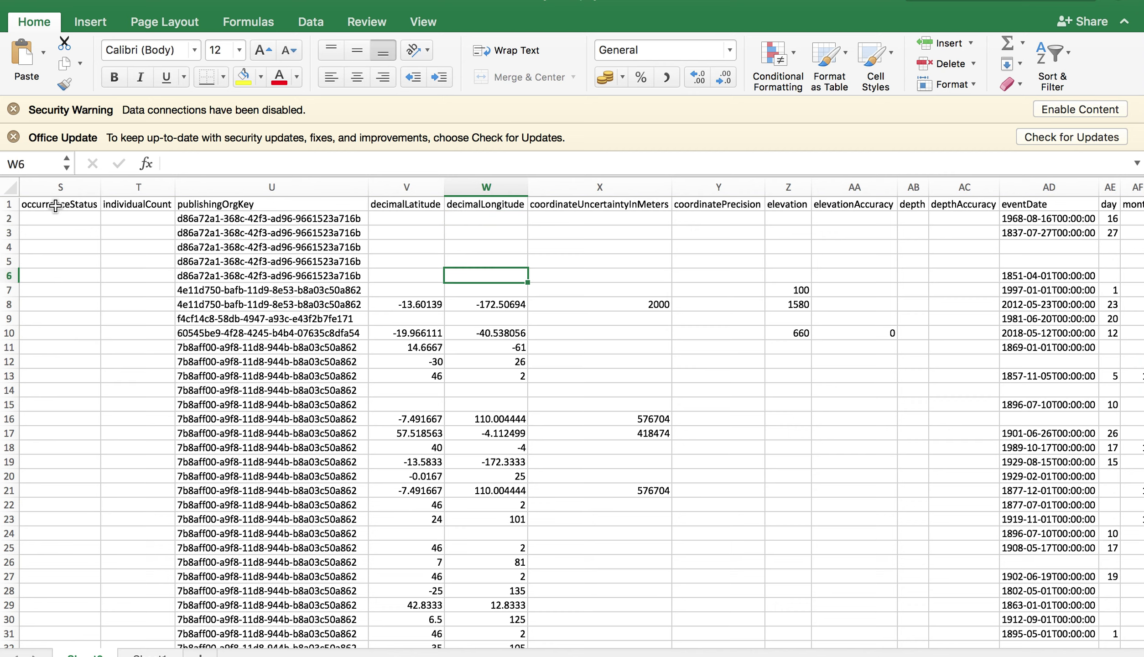
pyautogui.press('Down')
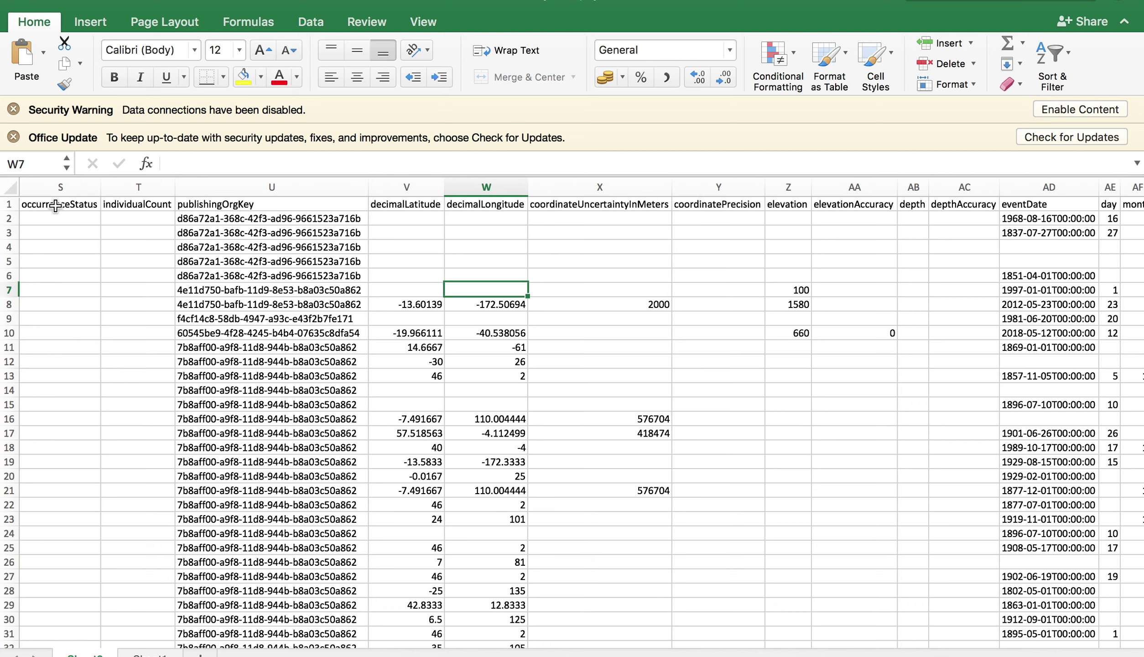
pyautogui.press('Left')
pyautogui.press('Up')
pyautogui.press('Up')
pyautogui.press('Up')
pyautogui.press('Up')
pyautogui.press('Up')
pyautogui.press('Down')
pyautogui.press('Down')
pyautogui.press('Down')
pyautogui.press('Down')
pyautogui.press('Down')
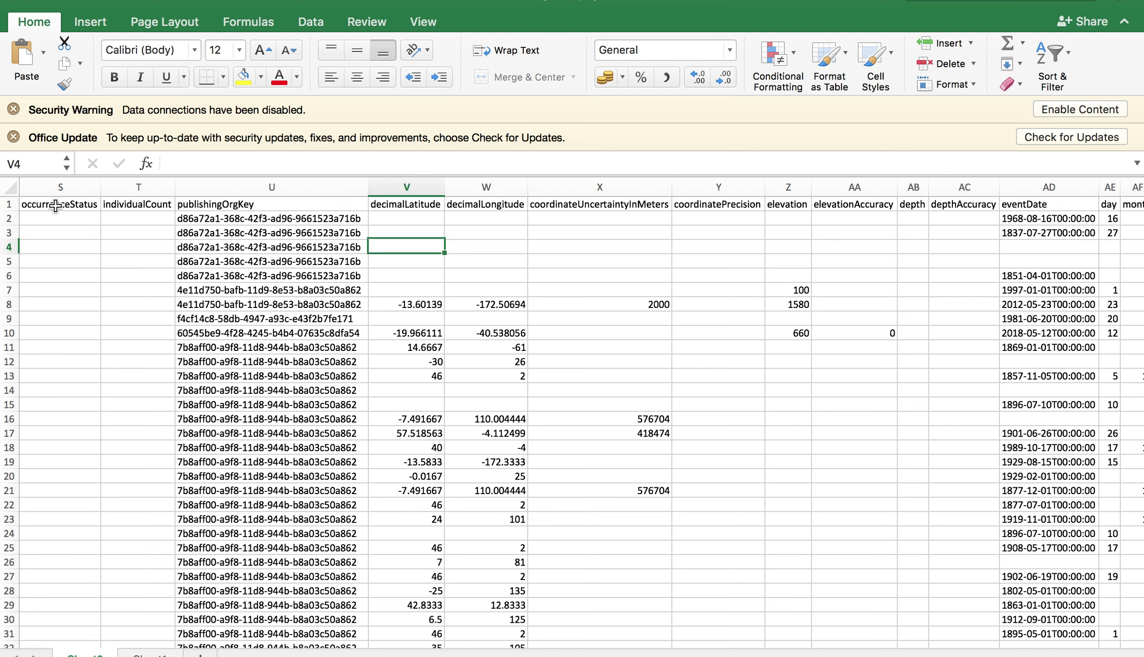
pyautogui.press('Right')
pyautogui.press('Right')
pyautogui.press('Right')
pyautogui.press('Right')
pyautogui.press('Right')
pyautogui.press('Right')
pyautogui.press('Right')
pyautogui.press('Right')
pyautogui.press('Right')
pyautogui.press('Right')
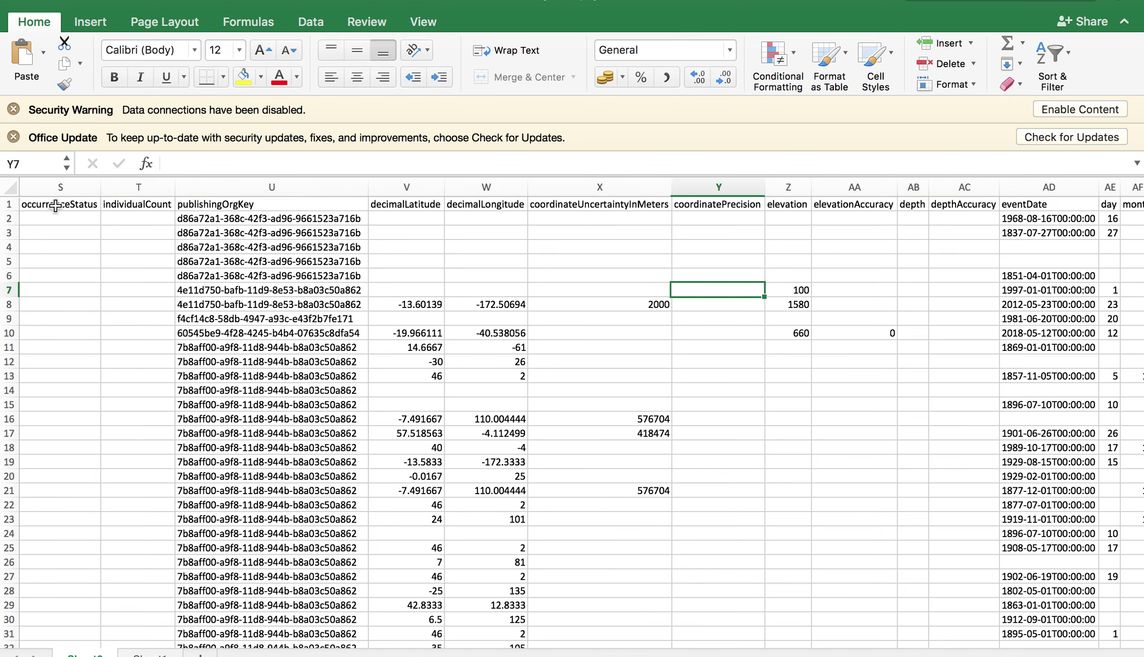
pyautogui.press('Left')
pyautogui.press('Left')
pyautogui.press('Left')
pyautogui.press('Left')
pyautogui.press('Left')
pyautogui.press('Left')
pyautogui.press('Left')
pyautogui.press('Left')
pyautogui.press('Left')
pyautogui.press('Left')
pyautogui.press('Left')
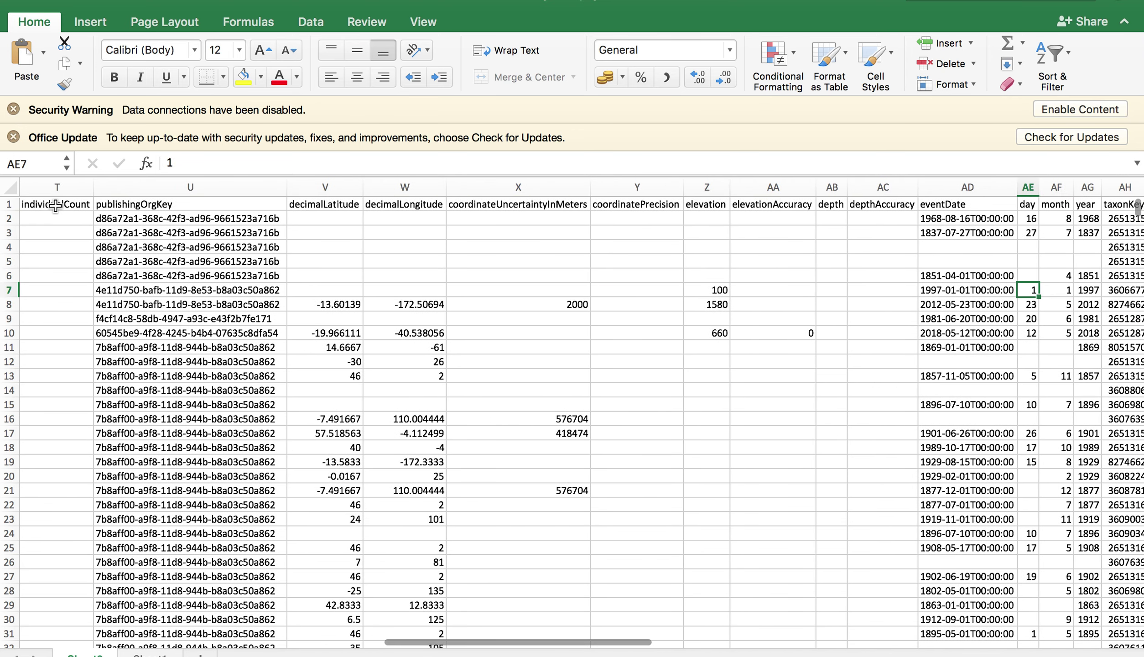
pyautogui.press('Down')
pyautogui.press('Right')
pyautogui.press('Right')
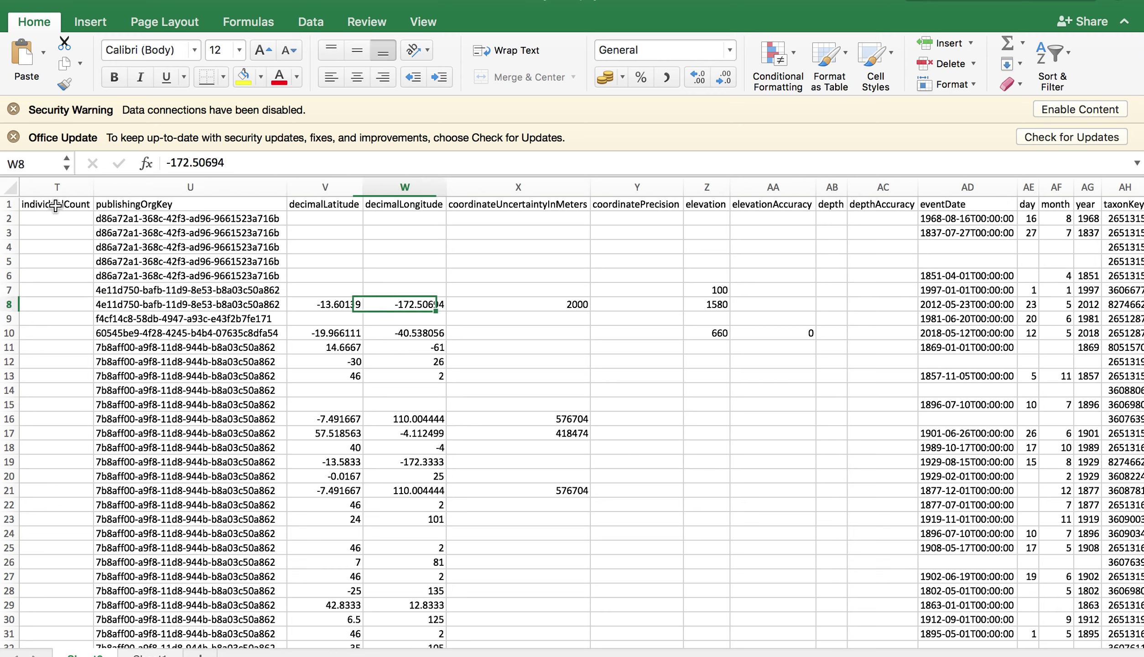
pyautogui.press('Left')
pyautogui.press('Up')
pyautogui.press('Up')
pyautogui.press('Up')
pyautogui.press('Up')
pyautogui.press('Up')
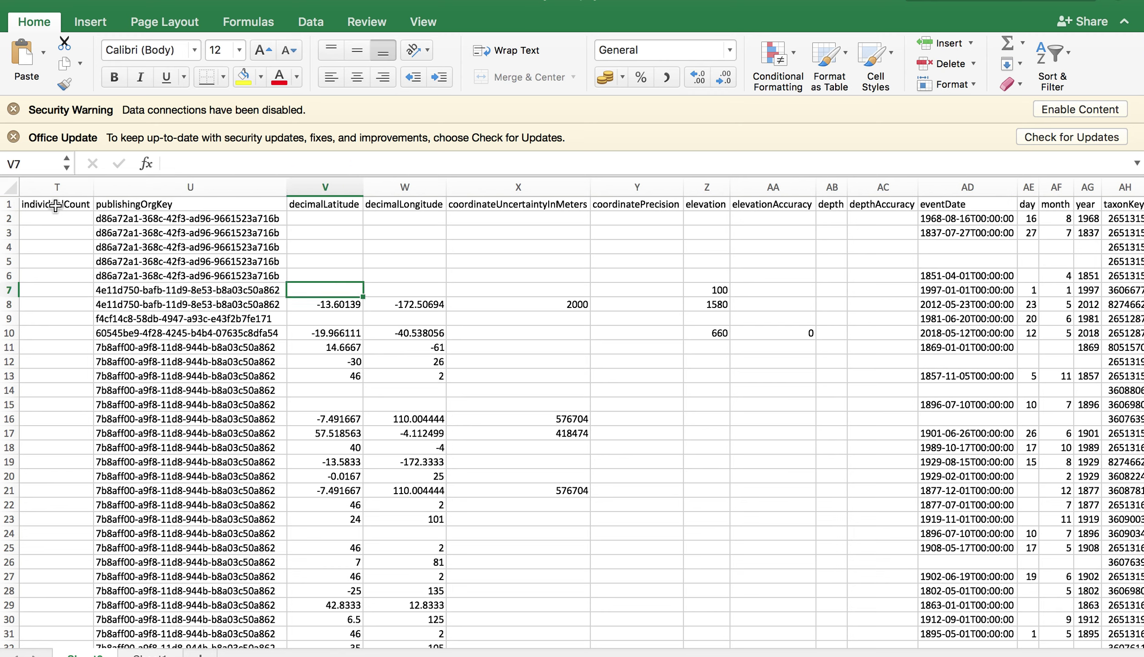
pyautogui.press('Right')
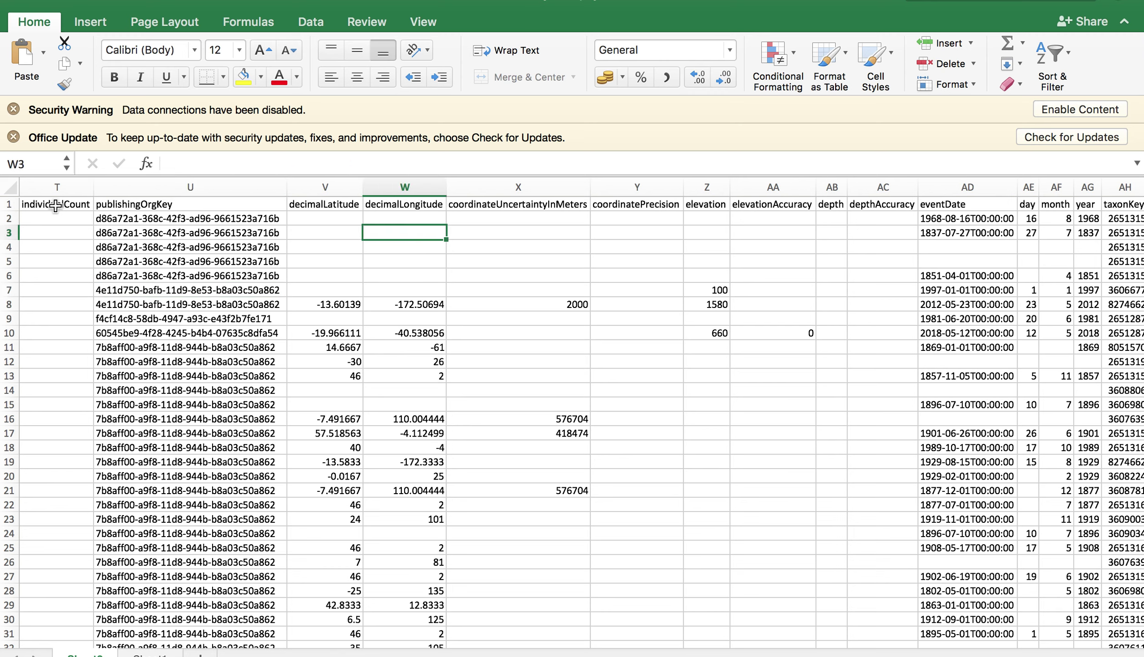
pyautogui.press('Up')
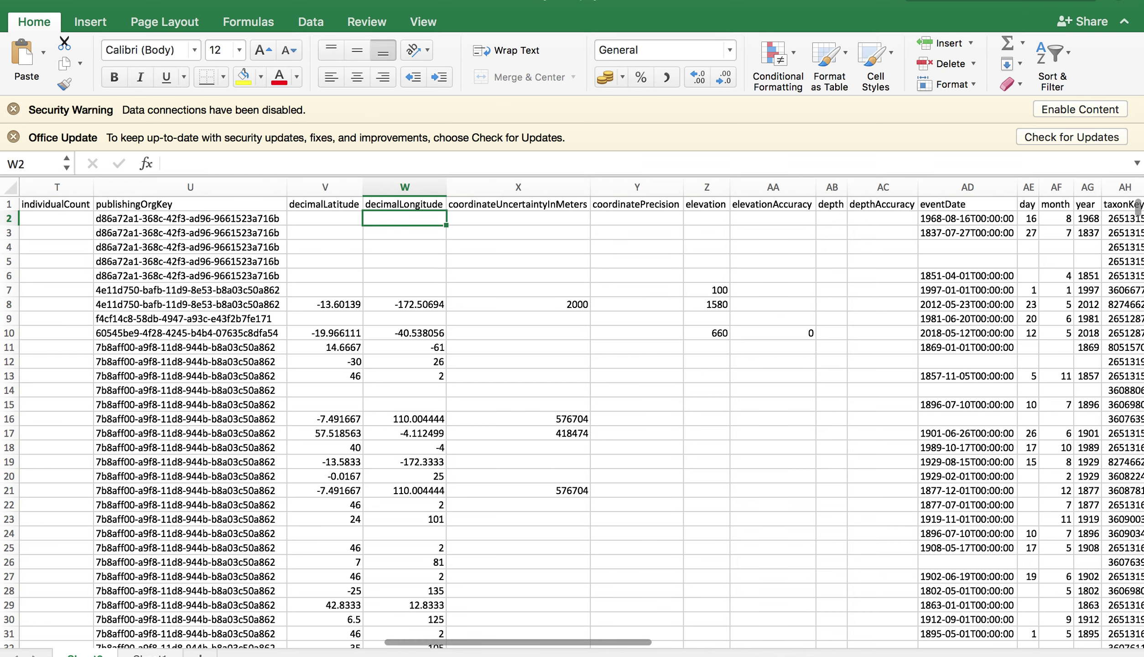
# - Return to Chrome's GBIF Download tab and go to the gbif.org home page
pyautogui.click(669, 652)
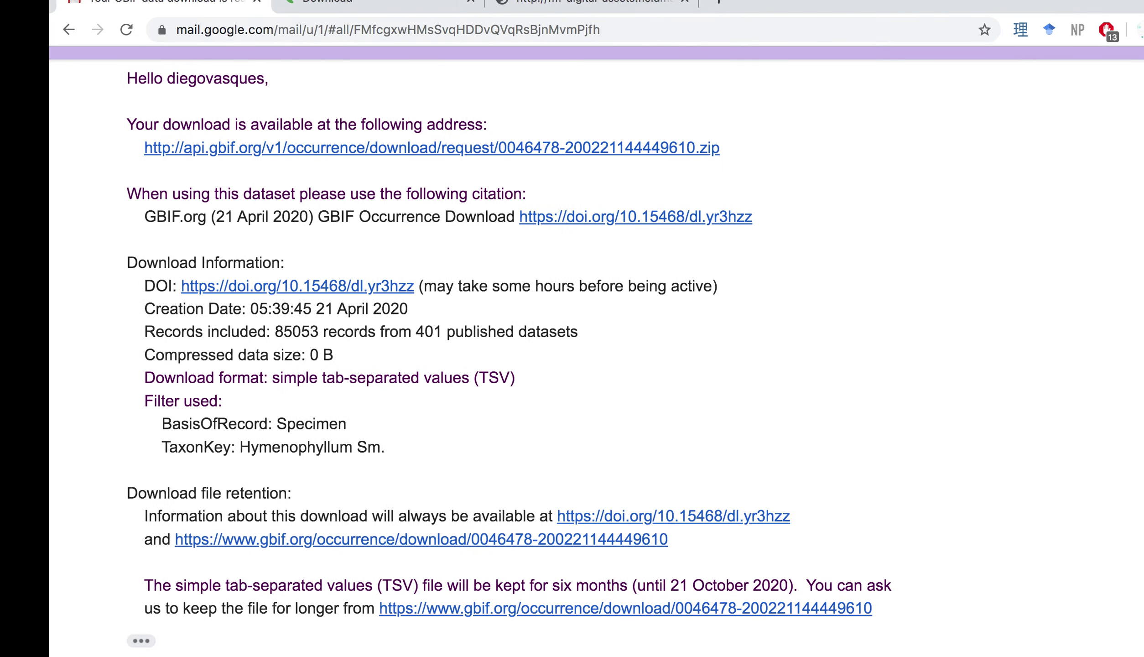
pyautogui.moveTo(345, 10)
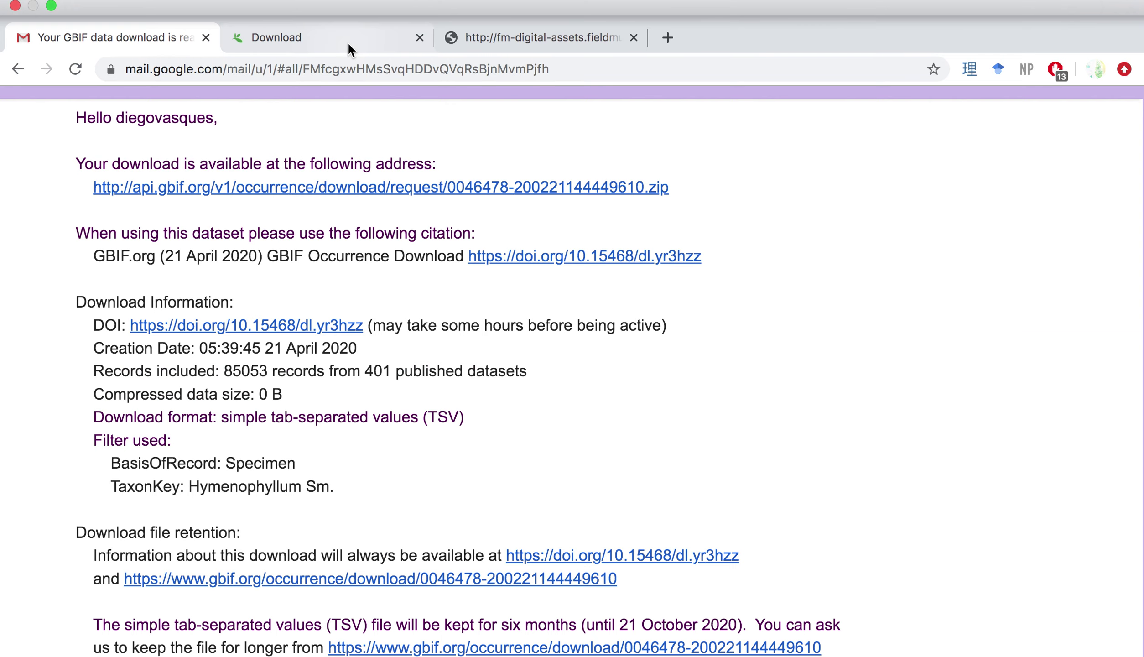
pyautogui.click(348, 40)
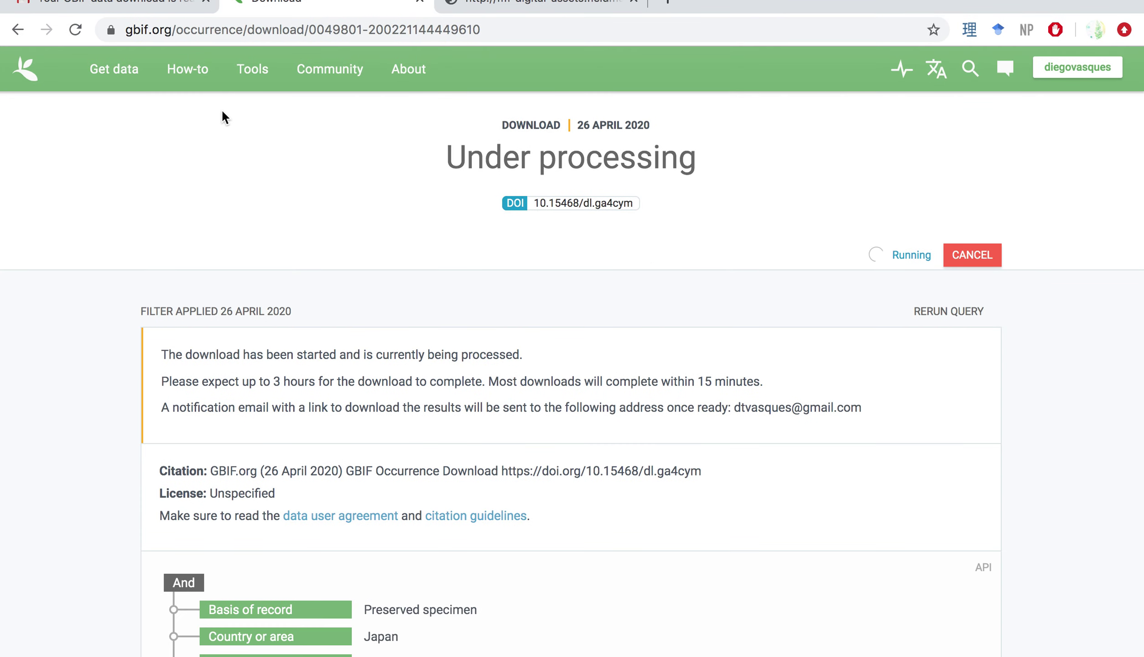
pyautogui.click(27, 72)
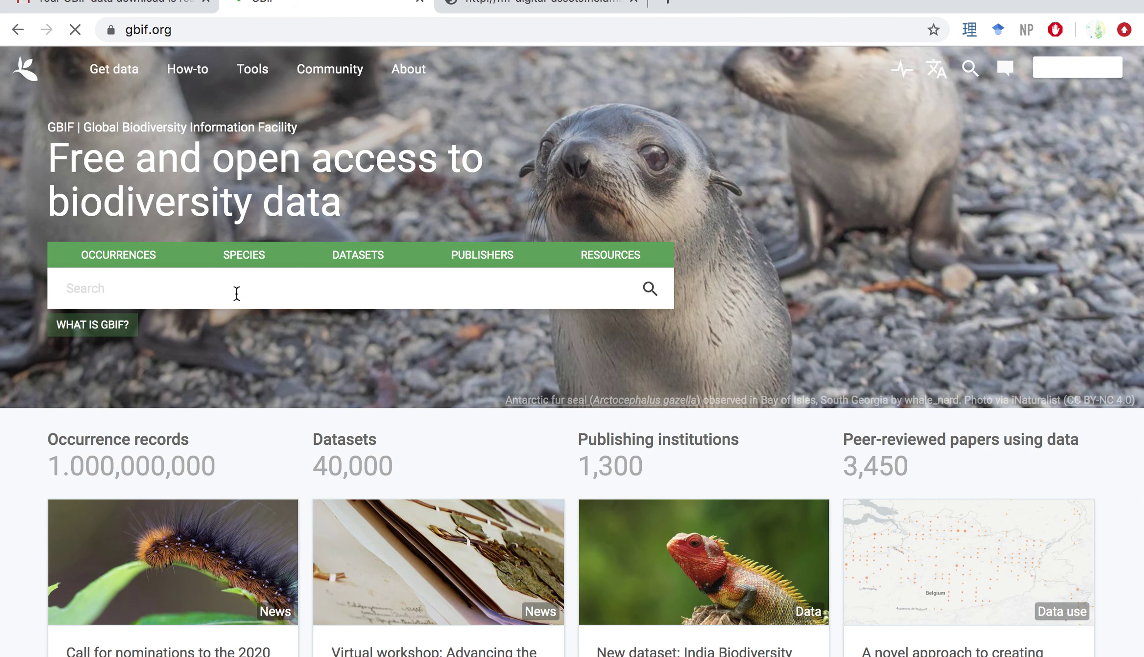